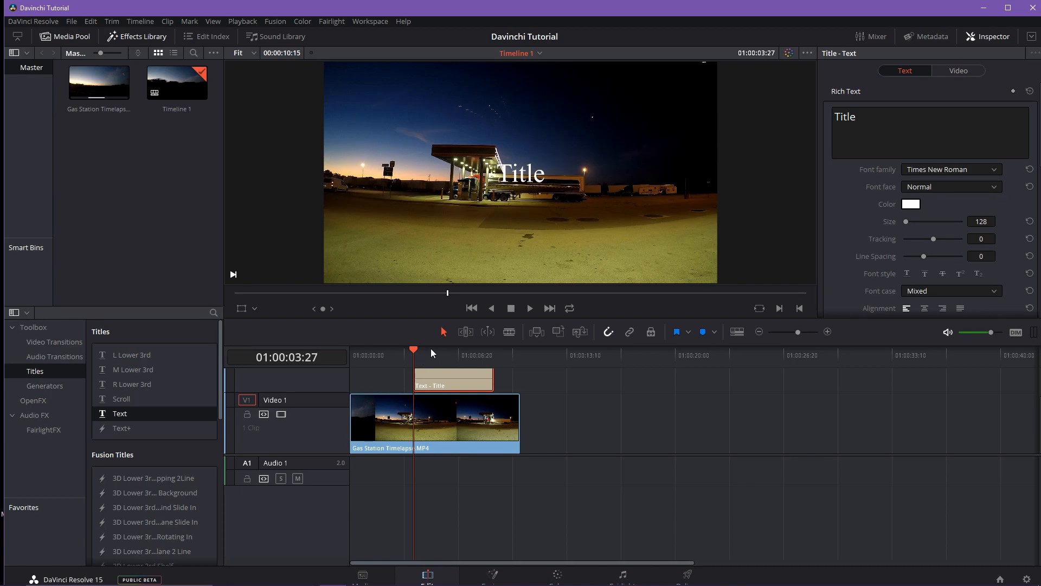
Replace the placeholder title text with "Dear" followed by the person's first name, and set its font to Anton
{"action": "left_click_drag", "start_coordinate": [873, 118], "coordinate": [830, 115]}
{"action": "type", "text": "Dear Seth"}
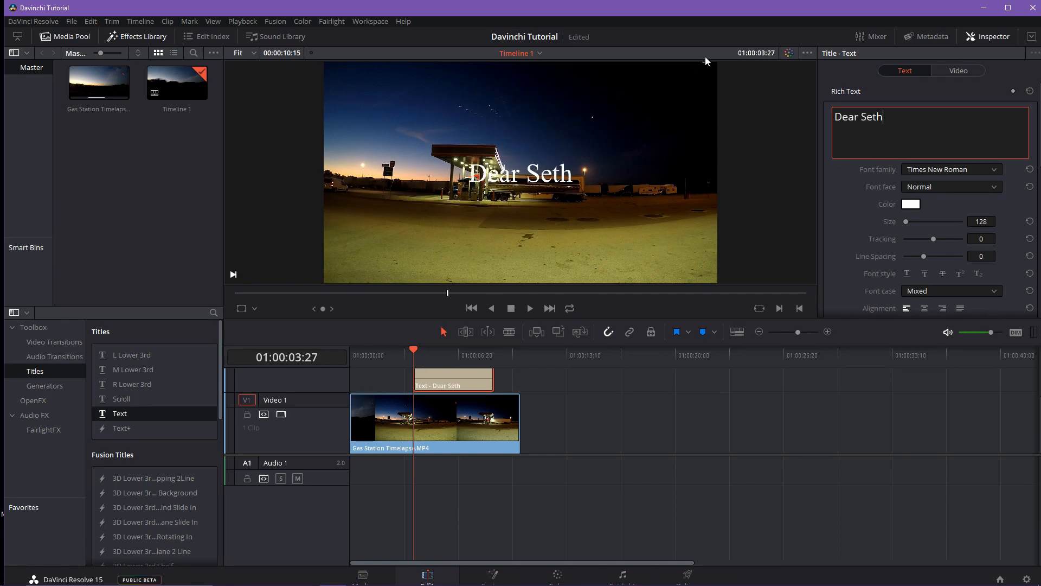
{"action": "left_click", "coordinate": [936, 165]}
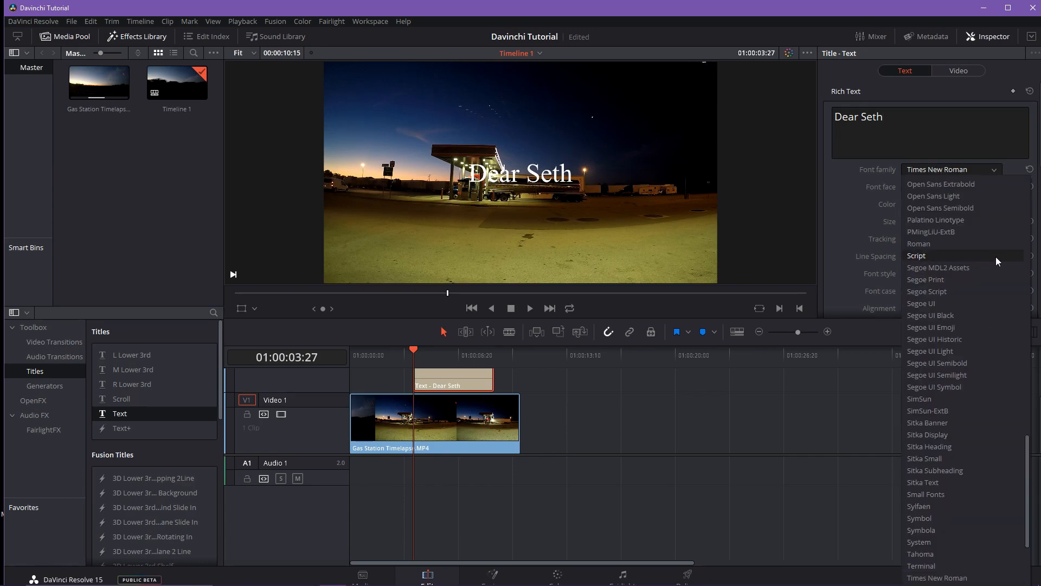
{"action": "key", "text": "a"}
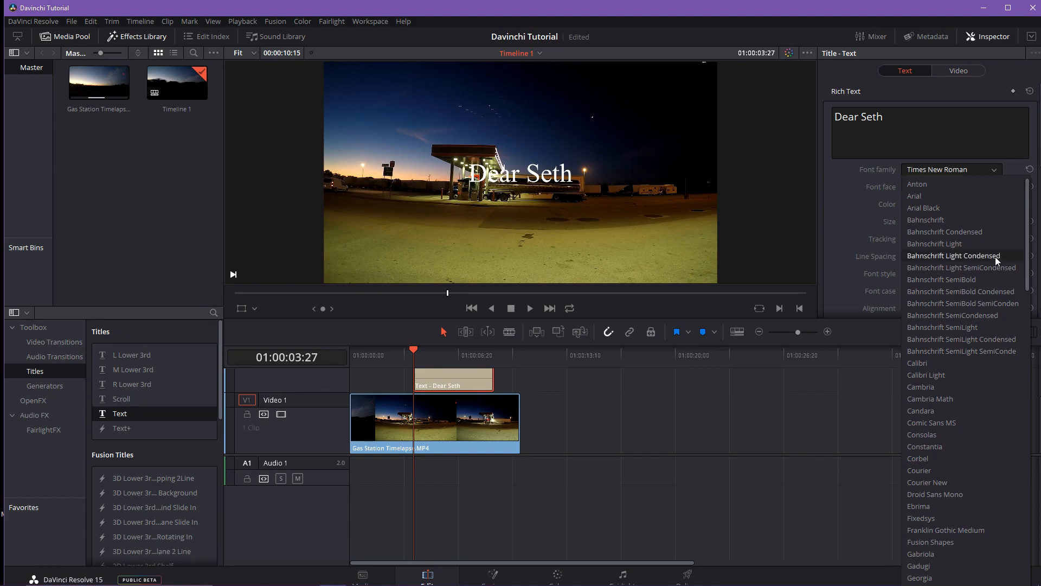
{"action": "left_click", "coordinate": [915, 185]}
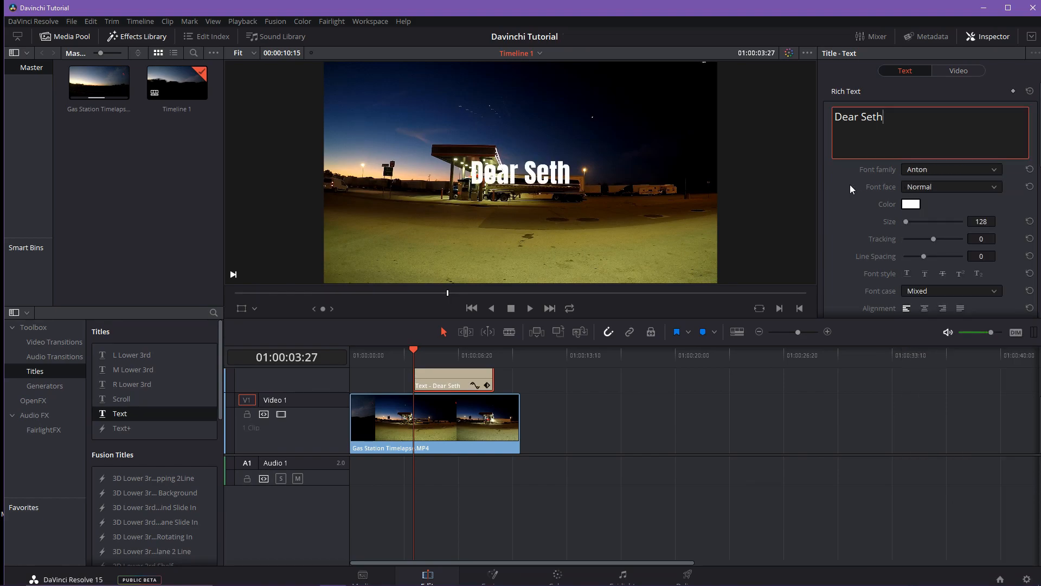
Move the title over the rear of the tanker trailer, setting its size to 62 and its tracking to 22
{"action": "left_click_drag", "start_coordinate": [990, 218], "coordinate": [636, 240]}
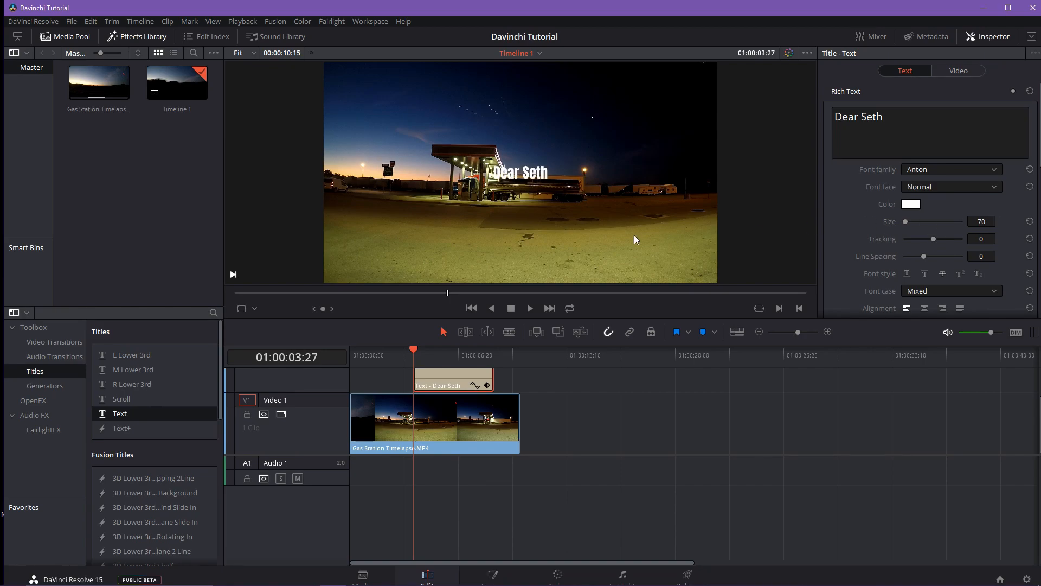
{"action": "scroll", "coordinate": [528, 204], "scroll_direction": "up", "scroll_amount": 3}
{"action": "left_click_drag", "start_coordinate": [520, 177], "coordinate": [564, 184]}
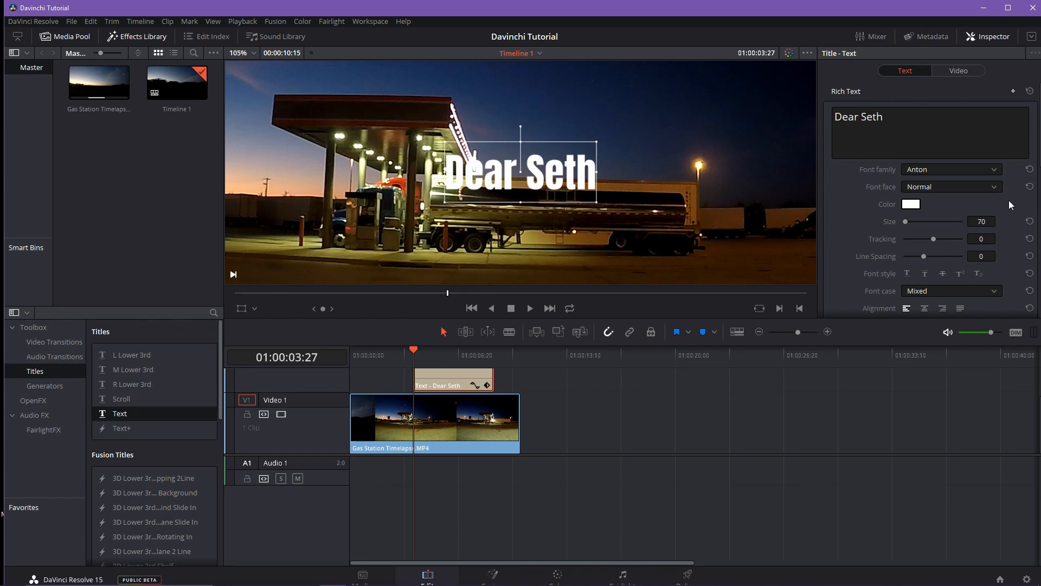
{"action": "left_click_drag", "start_coordinate": [981, 221], "coordinate": [999, 238]}
{"action": "left_click_drag", "start_coordinate": [518, 183], "coordinate": [640, 150]}
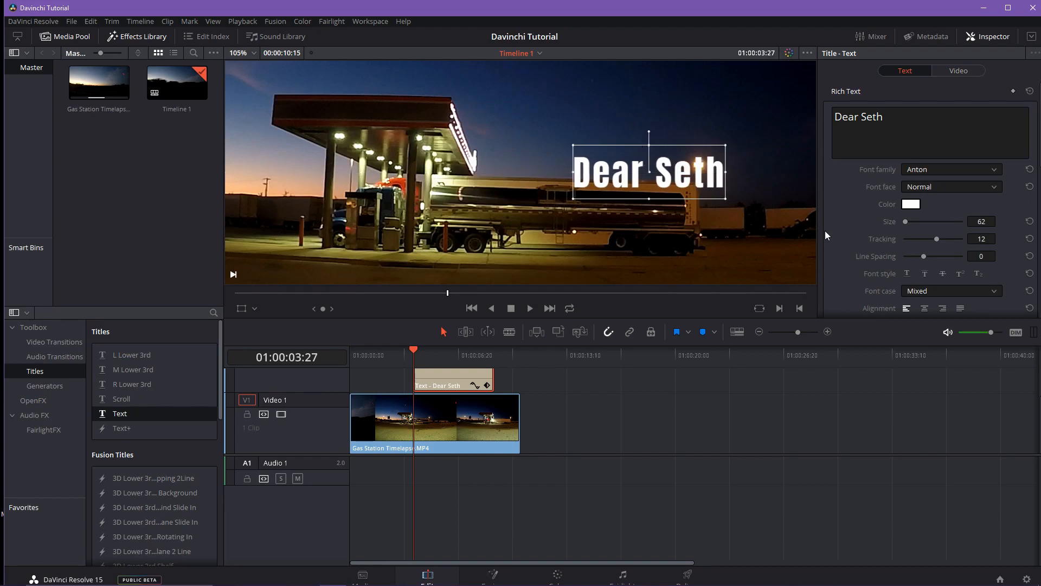
{"action": "left_click_drag", "start_coordinate": [981, 239], "coordinate": [981, 241]}
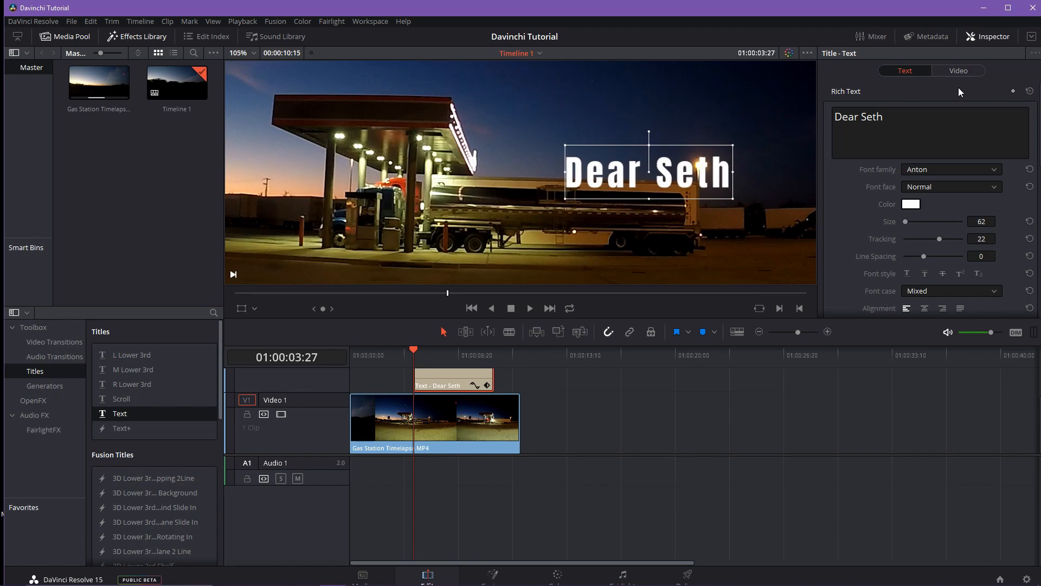
Try a smaller zoom on the title and reset it, then set the title's position to X -130, Y -62 over the tanker
{"action": "left_click", "coordinate": [957, 72]}
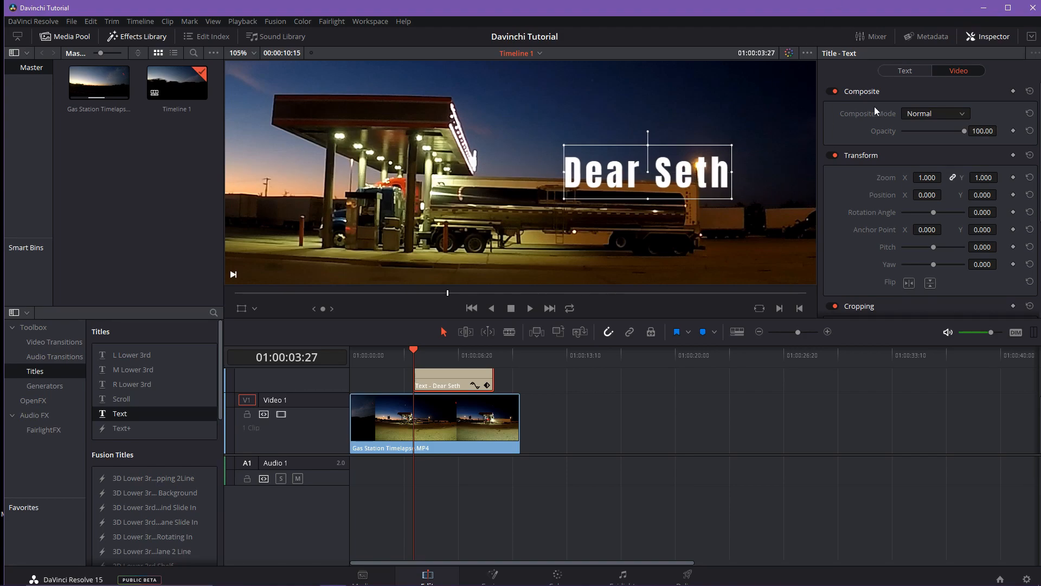
{"action": "mouse_move", "coordinate": [927, 178]}
{"action": "left_mouse_down"}
{"action": "mouse_move", "coordinate": [955, 178]}
{"action": "mouse_move", "coordinate": [916, 177]}
{"action": "mouse_move", "coordinate": [927, 179]}
{"action": "left_mouse_up"}
{"action": "left_click", "coordinate": [1029, 177]}
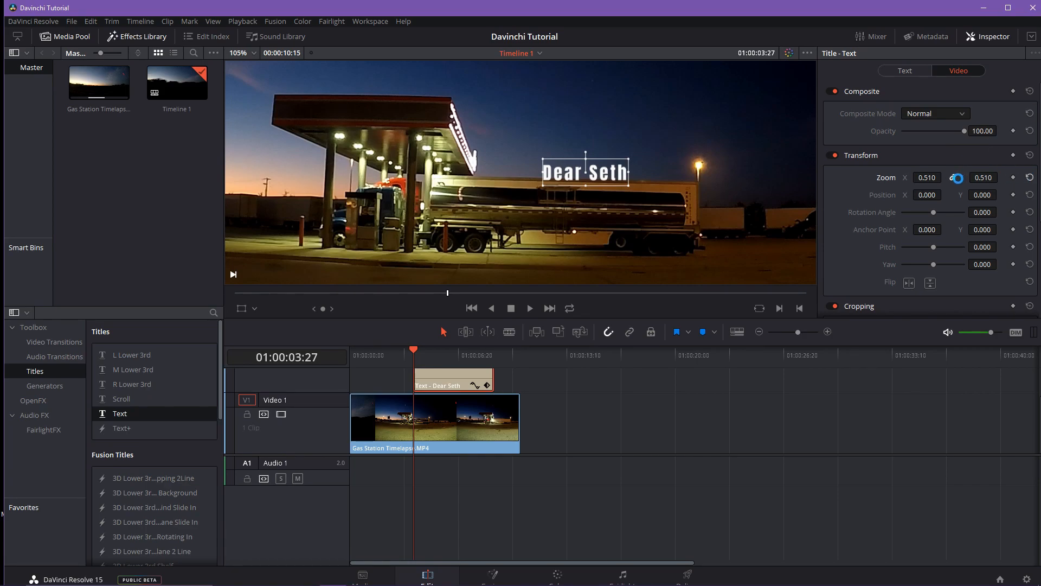
{"action": "left_click_drag", "start_coordinate": [931, 196], "coordinate": [1012, 195]}
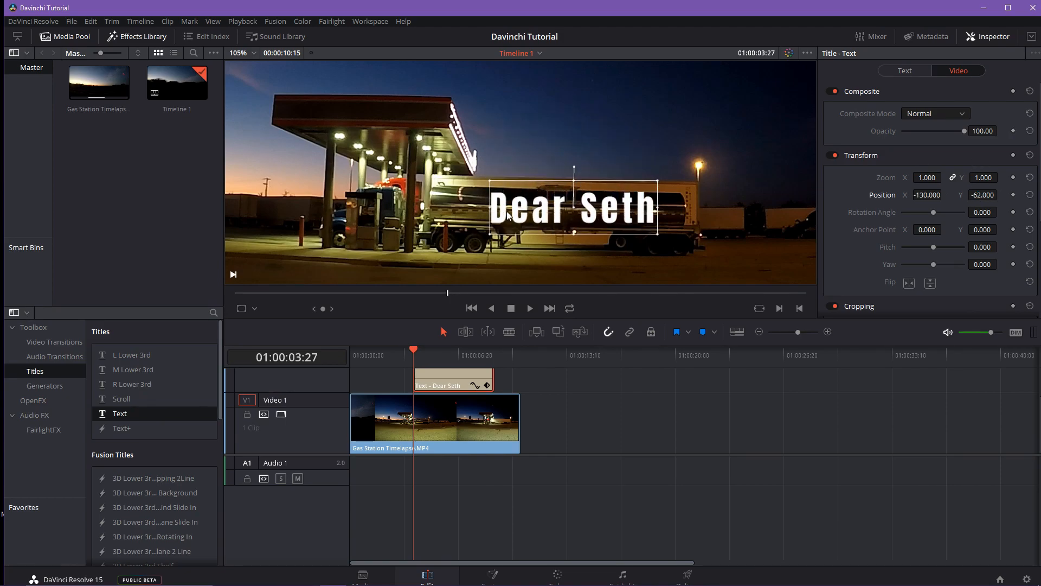
Set the title's font size to 53 and its letter tracking to 34
{"action": "left_click", "coordinate": [909, 75]}
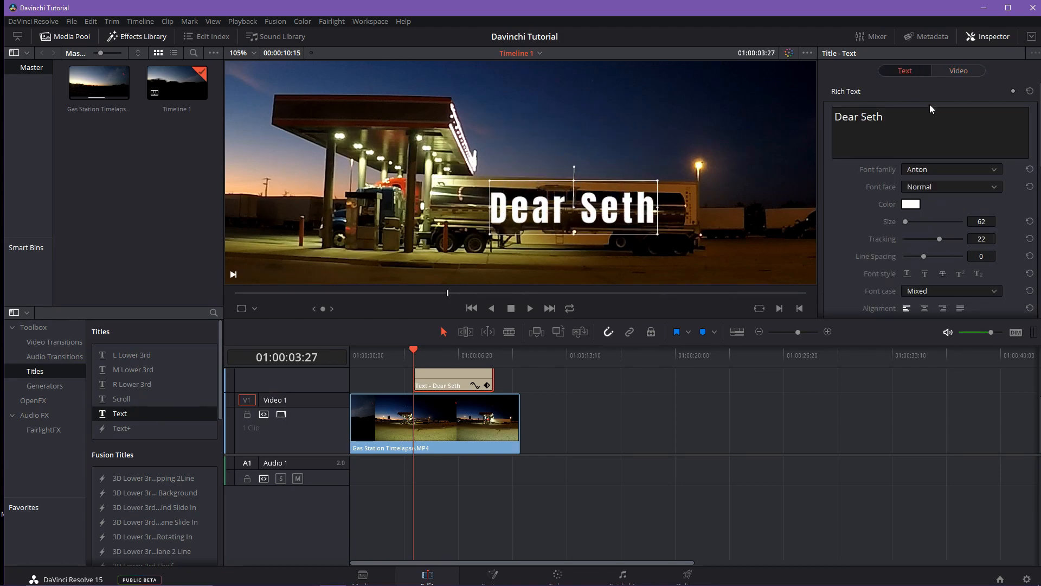
{"action": "left_click_drag", "start_coordinate": [982, 221], "coordinate": [988, 238]}
Align the title with the tanker's side by setting its rotation angle to -1.5 and position to X -130, Y -55
{"action": "left_click", "coordinate": [958, 70]}
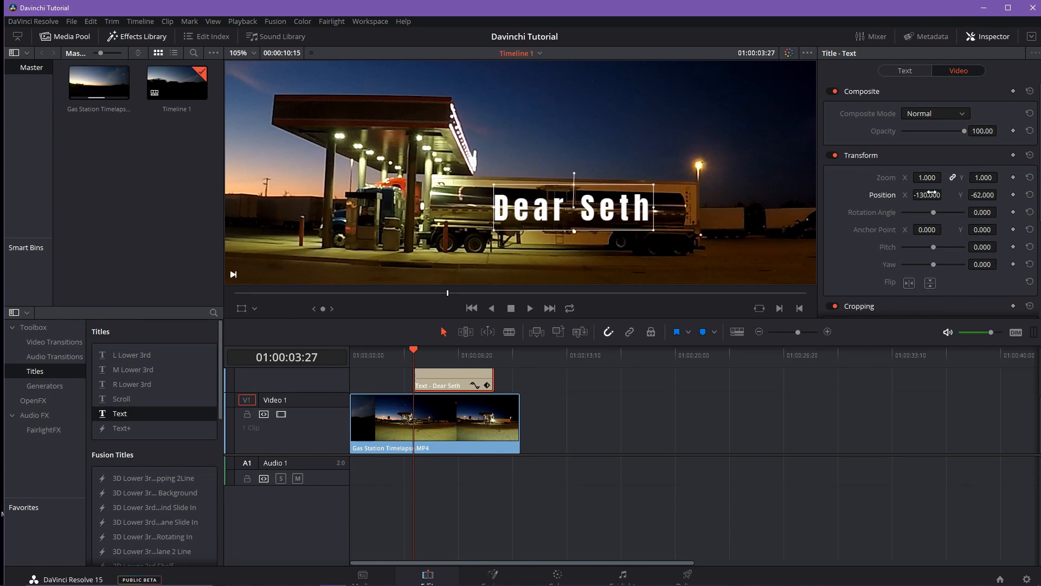
{"action": "mouse_move", "coordinate": [983, 212]}
{"action": "left_mouse_down"}
{"action": "mouse_move", "coordinate": [972, 212]}
{"action": "mouse_move", "coordinate": [1003, 212]}
{"action": "mouse_move", "coordinate": [982, 214]}
{"action": "left_mouse_up"}
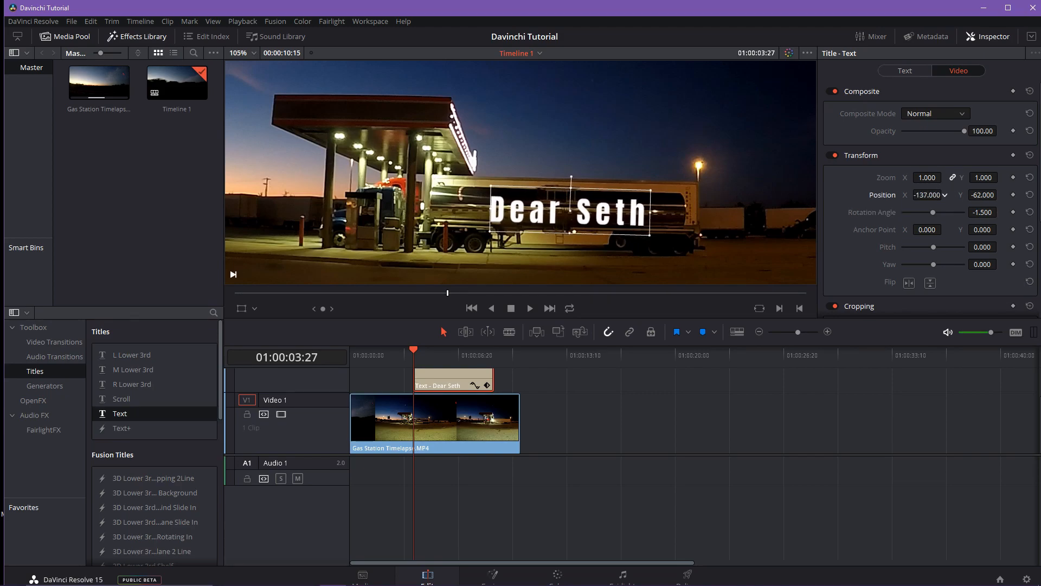
{"action": "left_click_drag", "start_coordinate": [983, 194], "coordinate": [1001, 194]}
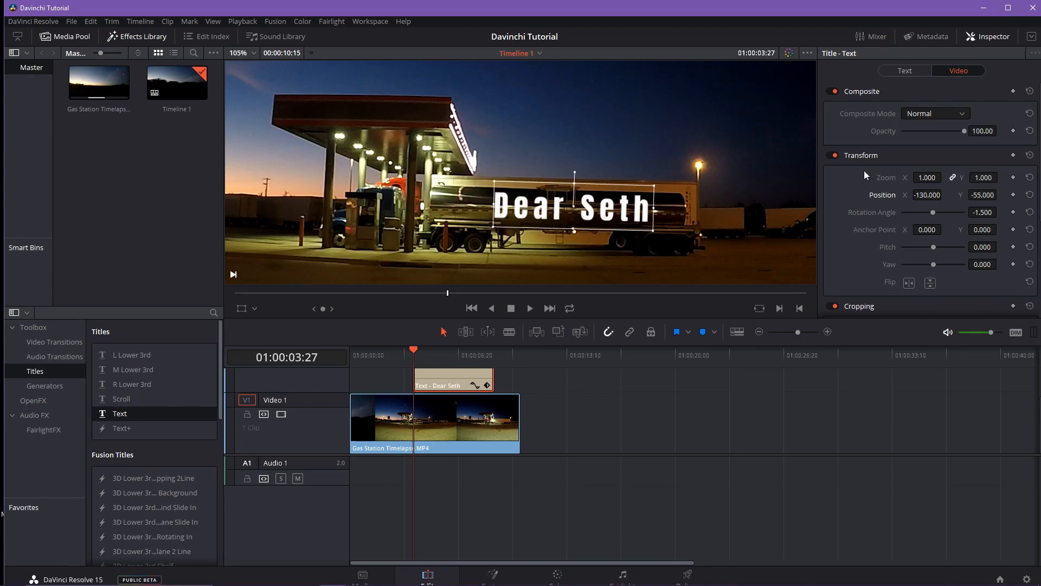
{"action": "left_click", "coordinate": [760, 391]}
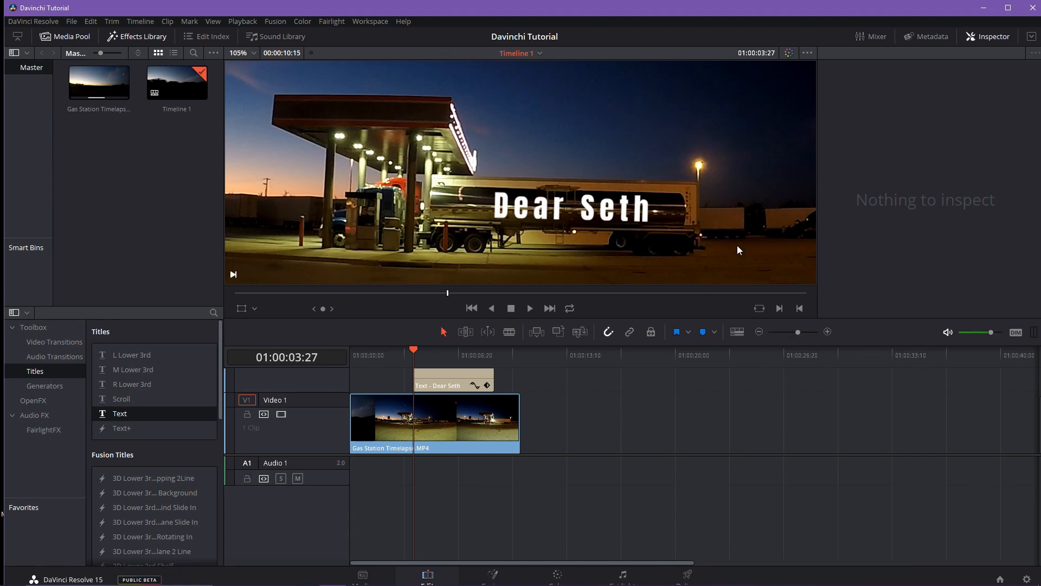
{"action": "left_click", "coordinate": [971, 37]}
{"action": "left_click", "coordinate": [974, 38]}
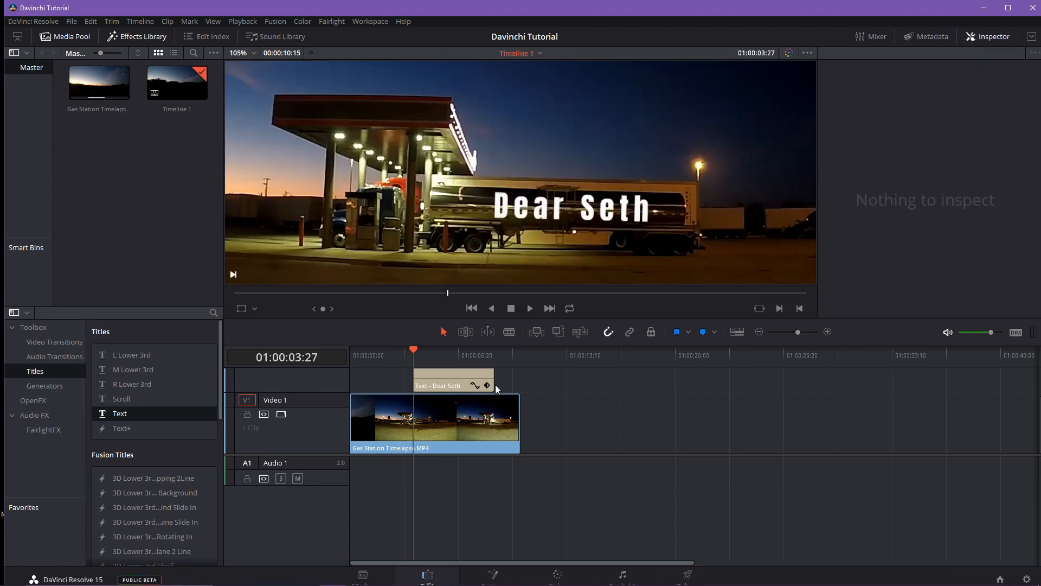
Add keyframes for all of the title's transform settings at 01:00:03:27
{"action": "left_click", "coordinate": [450, 375]}
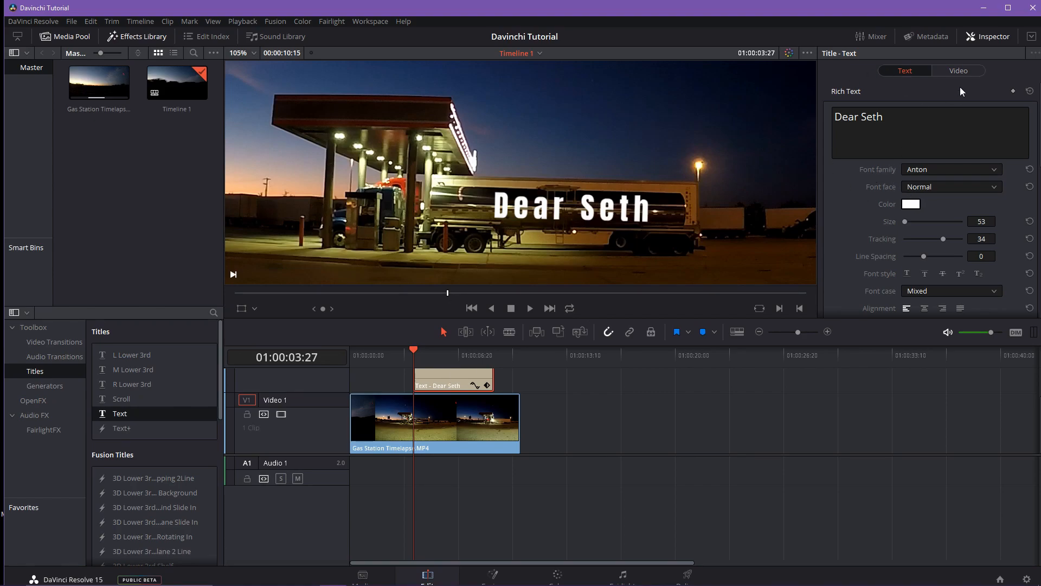
{"action": "left_click", "coordinate": [958, 71]}
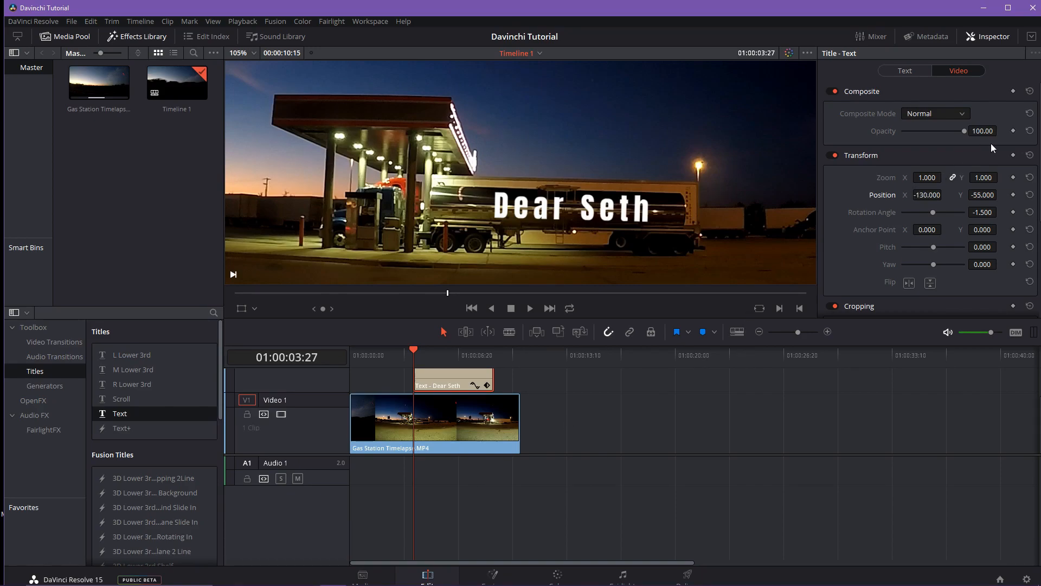
{"action": "left_click", "coordinate": [1013, 155]}
Step through the footage frame by frame from the title's keyframes, examining at which frame the tanker truck starts to drive off
{"action": "key", "text": "Right"}
{"action": "key", "text": "Right"}
{"action": "key", "text": "Right"}
{"action": "key", "text": "Right"}
{"action": "key", "text": "Right"}
{"action": "key", "text": "Right"}
{"action": "key", "text": "Right"}
{"action": "key", "text": "Right"}
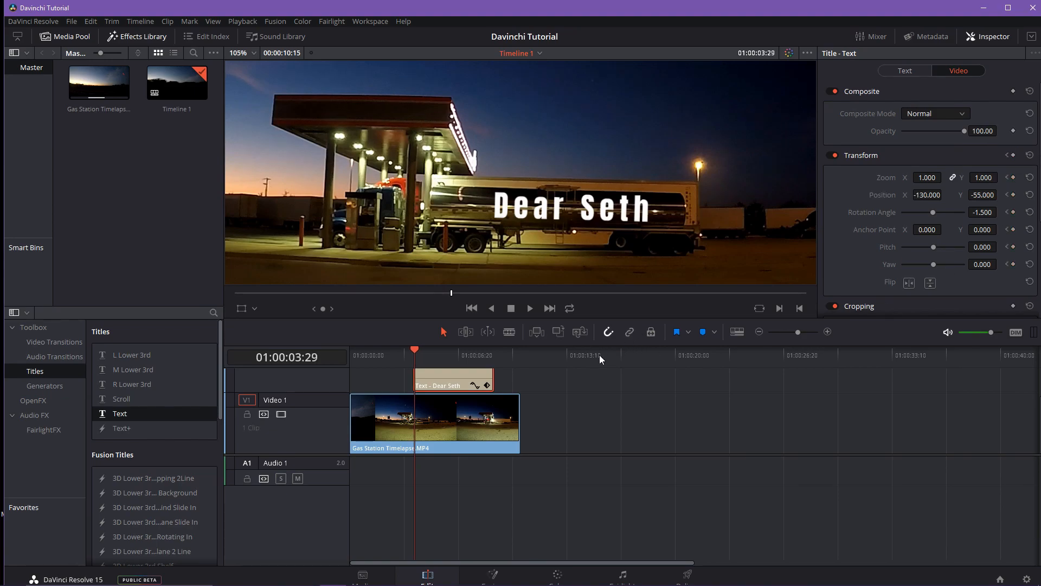
{"action": "key", "text": "Right"}
{"action": "key", "text": "Right"}
{"action": "key", "text": "Right"}
{"action": "key", "text": "Right"}
{"action": "key", "text": "Right"}
{"action": "key", "text": "Right"}
{"action": "key", "text": "Right"}
{"action": "key", "text": "Right"}
{"action": "key", "text": "Right"}
{"action": "key", "text": "Right"}
{"action": "key", "text": "Right"}
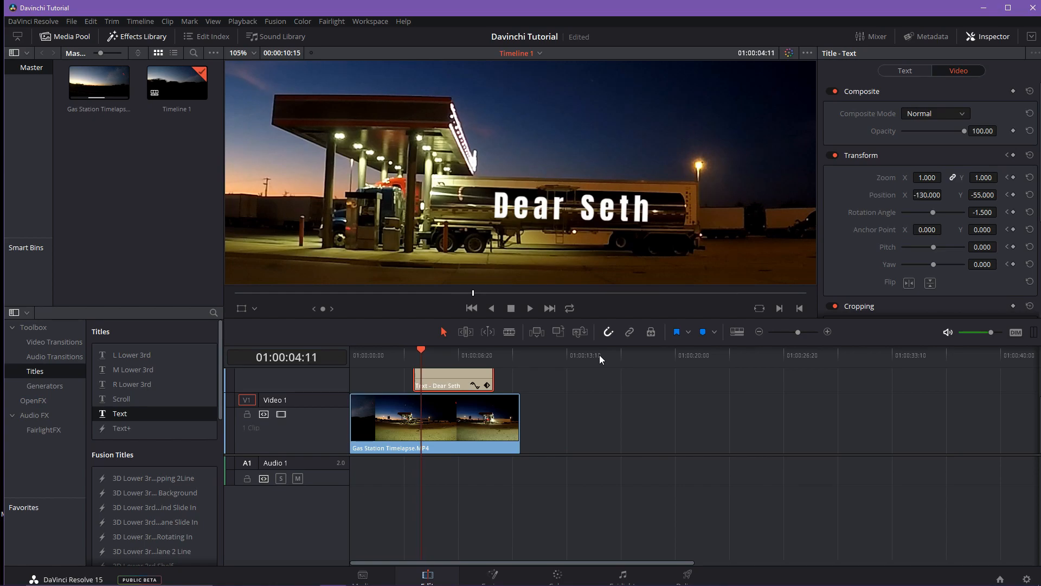
{"action": "key", "text": "Right"}
{"action": "key", "text": "Right"}
{"action": "key", "text": "Right"}
{"action": "key", "text": "Right"}
{"action": "key", "text": "Right"}
{"action": "key", "text": "Right"}
{"action": "key", "text": "Right"}
{"action": "key", "text": "Right"}
{"action": "key", "text": "Right"}
{"action": "key", "text": "Right"}
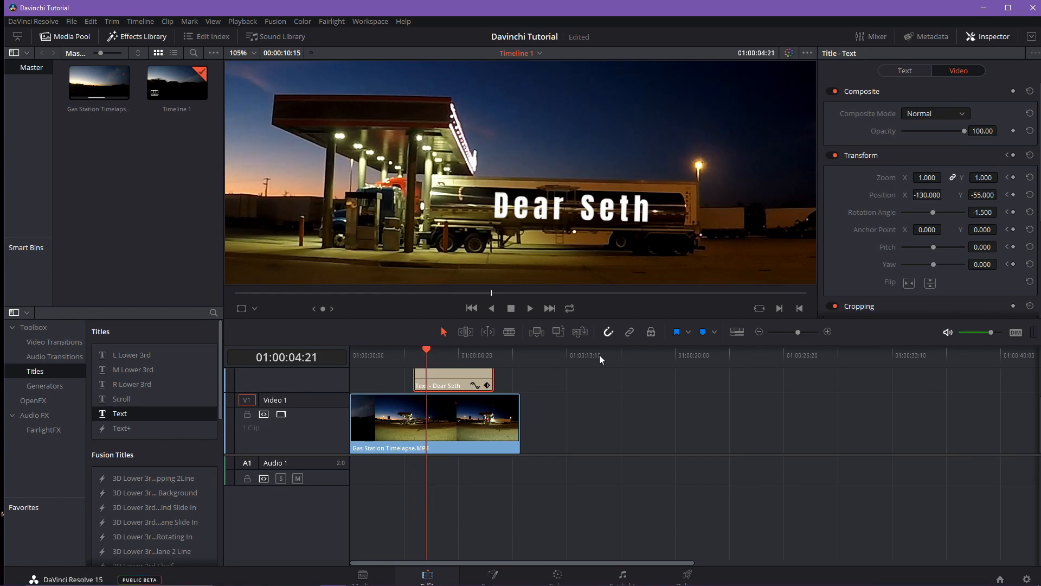
{"action": "key", "text": "Right"}
{"action": "key", "text": "Right"}
{"action": "key", "text": "Right"}
{"action": "key", "text": "Right"}
{"action": "key", "text": "Right"}
{"action": "key", "text": "Right"}
{"action": "key", "text": "Right"}
{"action": "key", "text": "Right"}
{"action": "key", "text": "Right"}
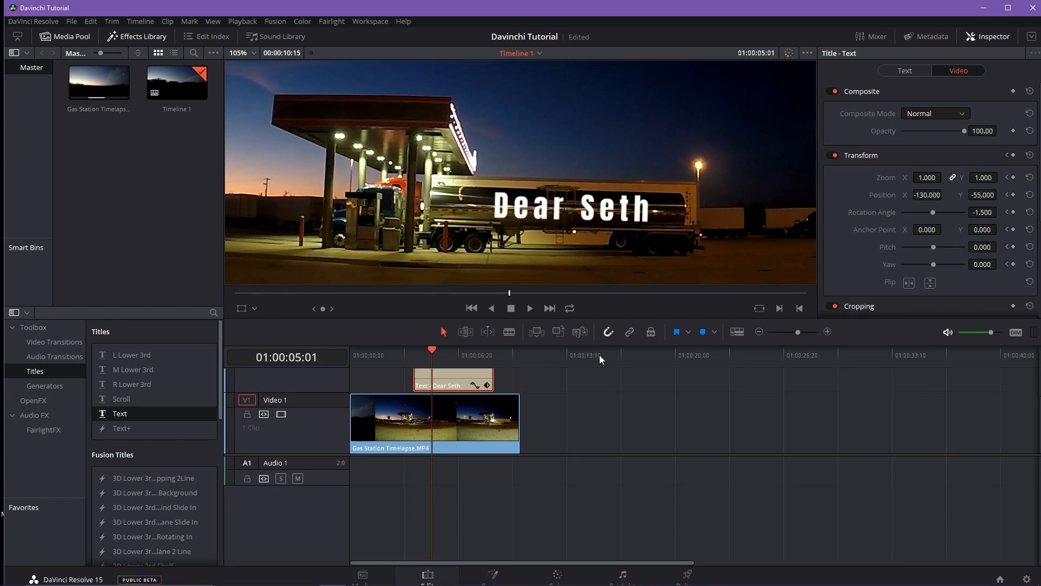
{"action": "key", "text": "Right"}
{"action": "key", "text": "Right"}
{"action": "key", "text": "Right"}
{"action": "key", "text": "Right"}
{"action": "key", "text": "Right"}
{"action": "key", "text": "Right"}
{"action": "key", "text": "Right"}
{"action": "key", "text": "Right"}
{"action": "key", "text": "Right"}
{"action": "key", "text": "Right"}
{"action": "key", "text": "Right"}
{"action": "key", "text": "Right"}
{"action": "key", "text": "Right"}
{"action": "key", "text": "Right"}
{"action": "key", "text": "Right"}
{"action": "key", "text": "Right"}
{"action": "key", "text": "Right"}
{"action": "key", "text": "Right"}
{"action": "key", "text": "Right"}
{"action": "key", "text": "Right"}
{"action": "key", "text": "Right"}
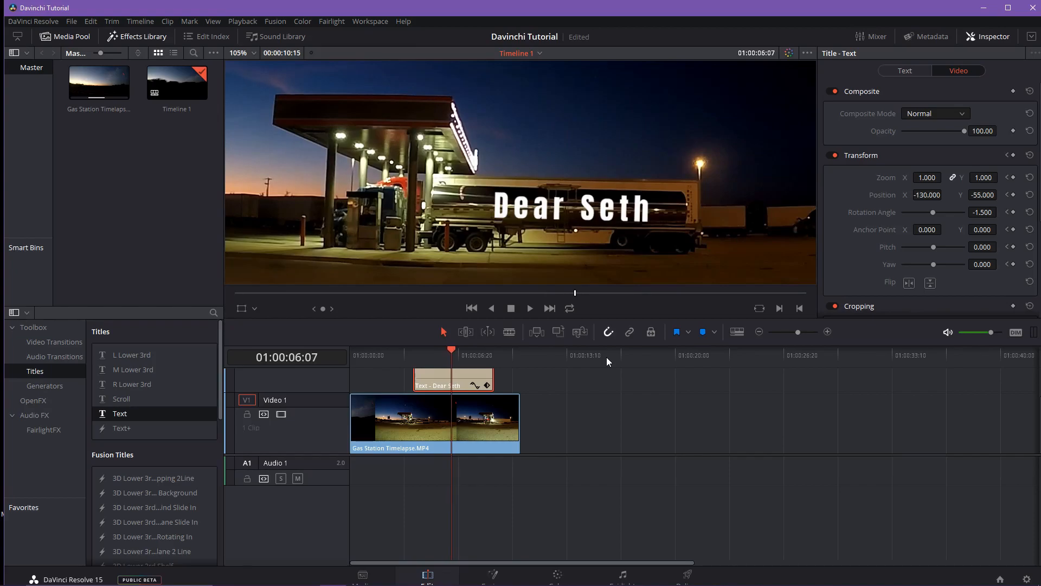
{"action": "key", "text": "Right"}
{"action": "key", "text": "Right"}
{"action": "key", "text": "Right"}
{"action": "key", "text": "Right"}
{"action": "key", "text": "Right"}
{"action": "key", "text": "Right"}
{"action": "key", "text": "Right"}
{"action": "key", "text": "Right"}
{"action": "key", "text": "Right"}
{"action": "key", "text": "Right"}
{"action": "key", "text": "Right"}
{"action": "key", "text": "Right"}
{"action": "key", "text": "Right"}
{"action": "key", "text": "Right"}
{"action": "key", "text": "Right"}
{"action": "key", "text": "Right"}
{"action": "key", "text": "Right"}
{"action": "key", "text": "Right"}
{"action": "key", "text": "Right"}
{"action": "key", "text": "Right"}
{"action": "key", "text": "Right"}
{"action": "key", "text": "Right"}
{"action": "key", "text": "Right"}
{"action": "key", "text": "Right"}
{"action": "key", "text": "Right"}
{"action": "key", "text": "Right"}
{"action": "key", "text": "Right"}
{"action": "key", "text": "Right"}
{"action": "key", "text": "Right"}
{"action": "key", "text": "Right"}
{"action": "scroll", "coordinate": [611, 272], "scroll_direction": "down", "scroll_amount": 3}
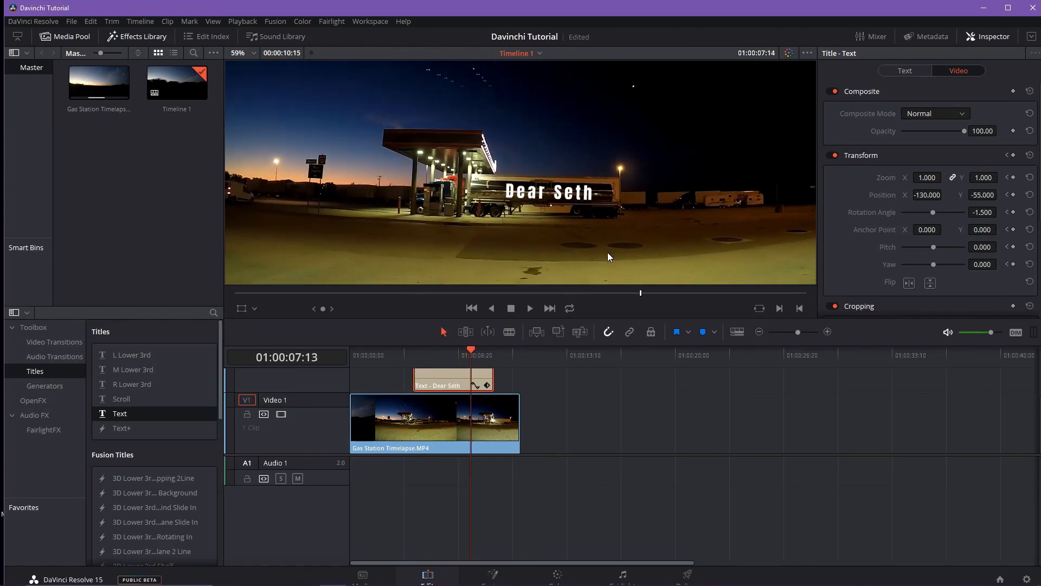
{"action": "key", "text": "Right"}
{"action": "key", "text": "Right"}
{"action": "key", "text": "Right"}
{"action": "key", "text": "Right"}
{"action": "key", "text": "Right"}
{"action": "key", "text": "Right"}
{"action": "key", "text": "Right"}
{"action": "key", "text": "Right"}
{"action": "key", "text": "Right"}
{"action": "key", "text": "Right"}
{"action": "key", "text": "Right"}
{"action": "key", "text": "Right"}
{"action": "key", "text": "Right"}
{"action": "key", "text": "Right"}
{"action": "key", "text": "Right"}
{"action": "key", "text": "Right"}
{"action": "key", "text": "Right"}
{"action": "key", "text": "Right"}
{"action": "key", "text": "Right"}
{"action": "key", "text": "Right"}
{"action": "scroll", "coordinate": [608, 252], "scroll_direction": "down", "scroll_amount": 1}
{"action": "key", "text": "Left"}
{"action": "key", "text": "Left"}
{"action": "key", "text": "Left"}
{"action": "key", "text": "Left"}
{"action": "key", "text": "Left"}
{"action": "key", "text": "Left"}
{"action": "key", "text": "Left"}
{"action": "key", "text": "Left"}
{"action": "key", "text": "Left"}
{"action": "key", "text": "Left"}
{"action": "key", "text": "Left"}
{"action": "key", "text": "Left"}
{"action": "key", "text": "Left"}
{"action": "key", "text": "Right"}
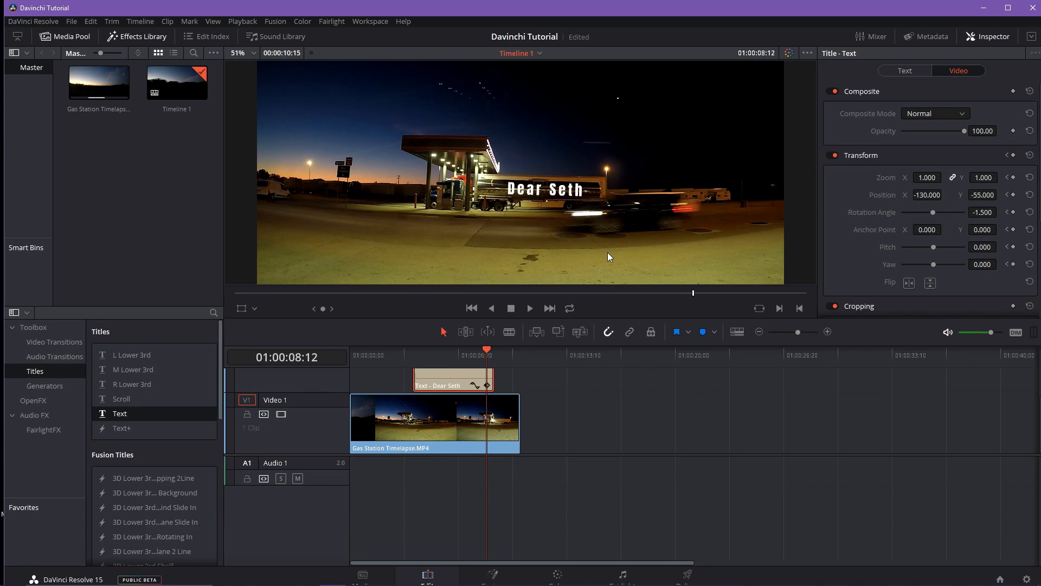
{"action": "key", "text": "Right"}
{"action": "key", "text": "Right"}
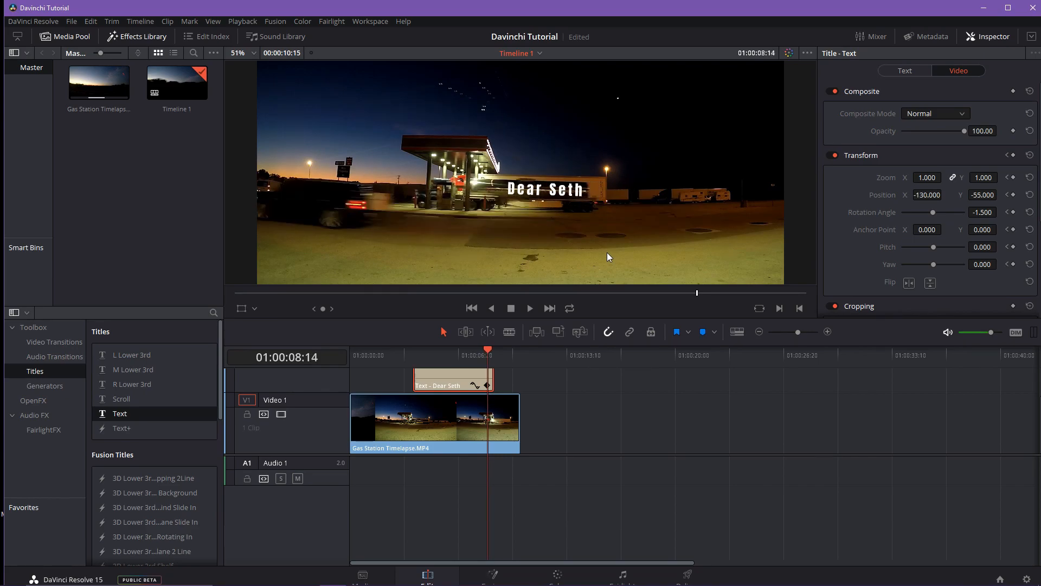
{"action": "key", "text": "Left"}
Keyframe the title to follow the truck, setting position X to -173 at 01:00:08:14 and -236 at 01:00:08:15, and save the project
{"action": "scroll", "coordinate": [570, 198], "scroll_direction": "up", "scroll_amount": 5}
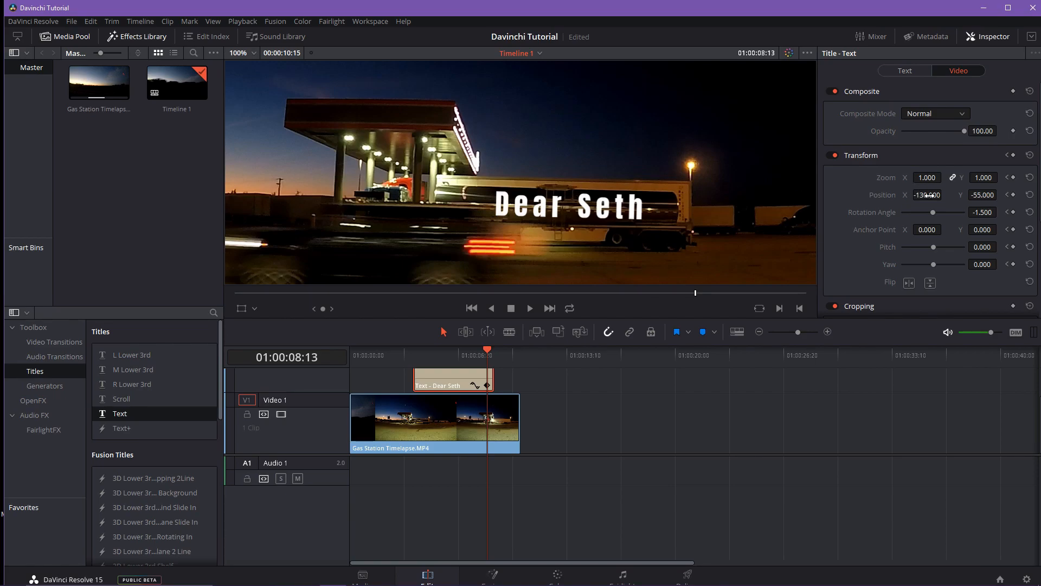
{"action": "left_click_drag", "start_coordinate": [930, 195], "coordinate": [907, 195]}
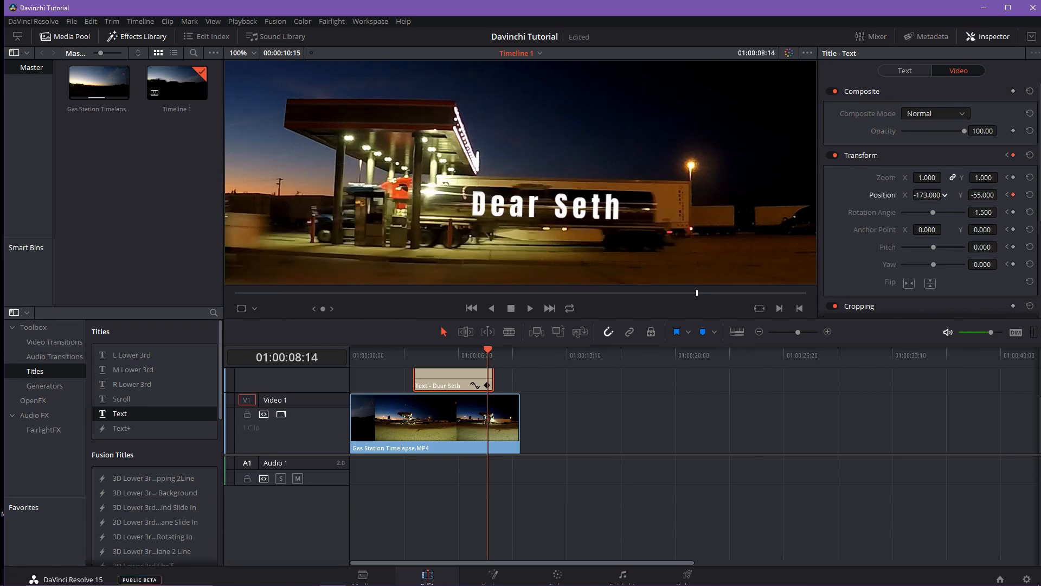
{"action": "key", "text": "ctrl+s"}
{"action": "key", "text": "Right"}
{"action": "left_click_drag", "start_coordinate": [933, 195], "coordinate": [916, 195]}
{"action": "key", "text": "ctrl+s"}
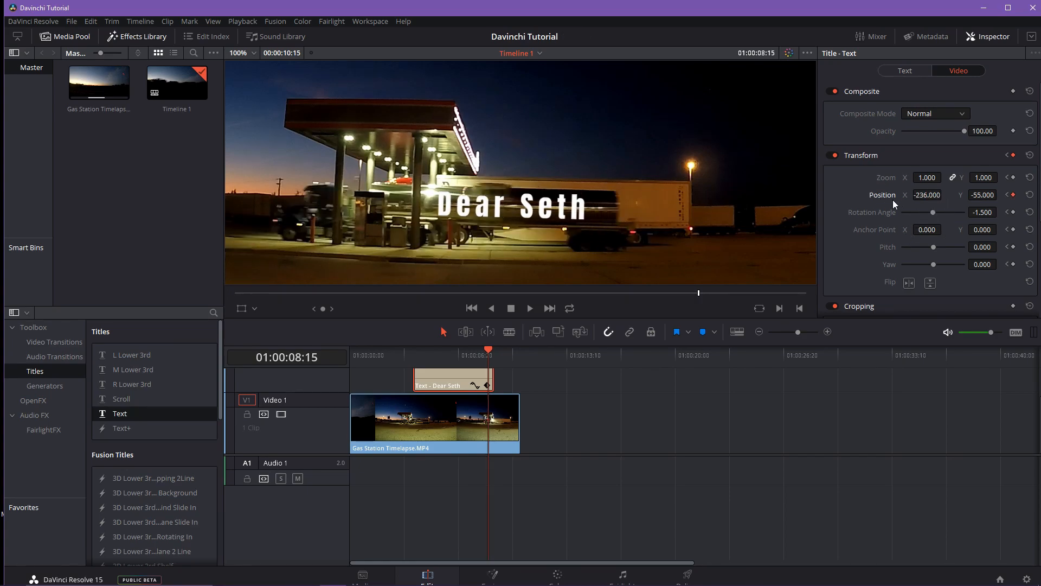
Keyframe the title's position X to -326 at 01:00:08:16 and -462 at 01:00:08:17 to follow the truck, and save the project
{"action": "key", "text": "Right"}
{"action": "left_click_drag", "start_coordinate": [922, 196], "coordinate": [933, 195]}
{"action": "key", "text": "Right"}
{"action": "key", "text": "ctrl+s"}
{"action": "key", "text": "Right"}
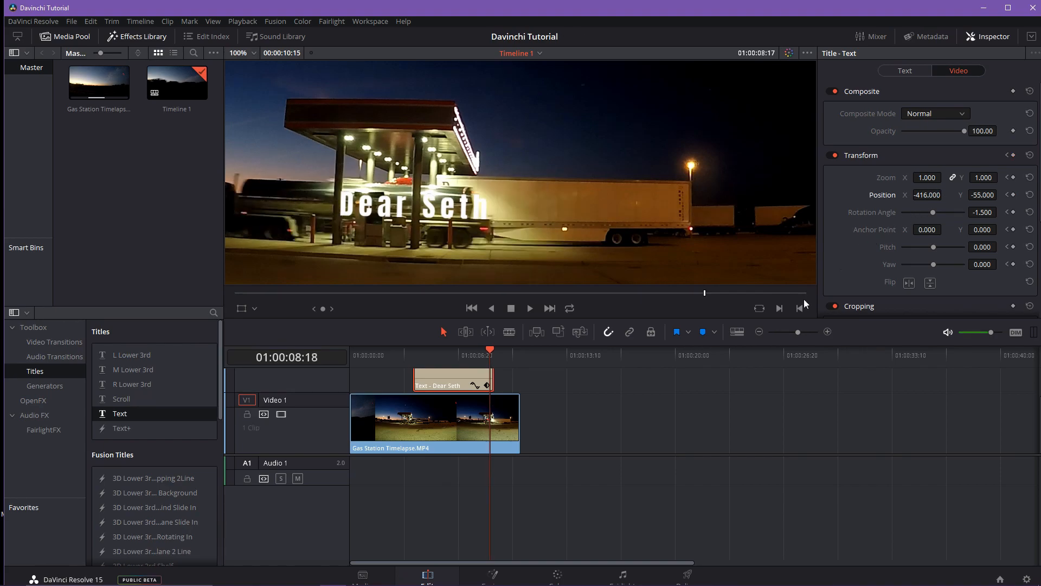
{"action": "scroll", "coordinate": [596, 238], "scroll_direction": "down", "scroll_amount": 2}
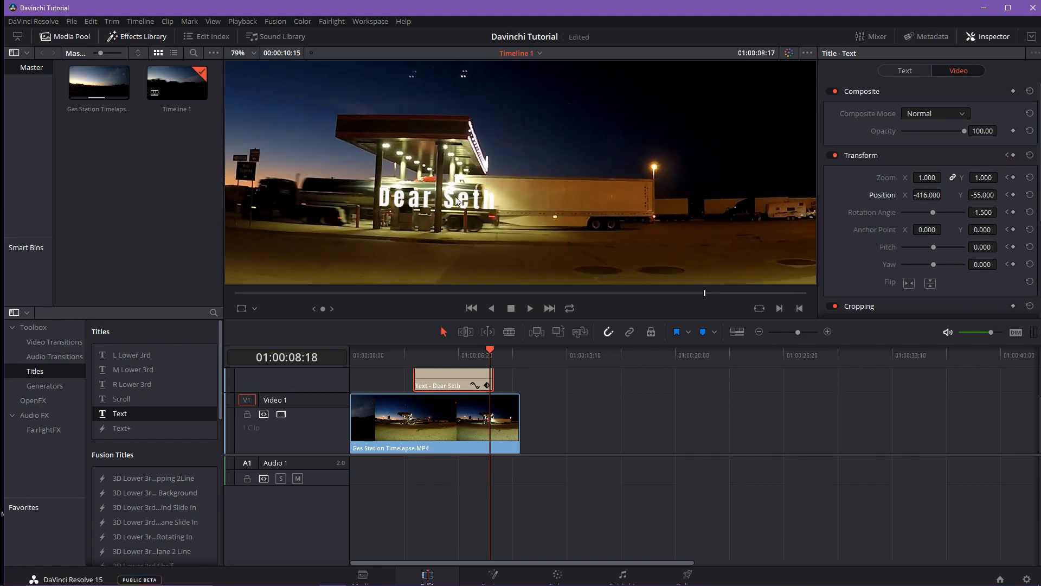
{"action": "left_click_drag", "start_coordinate": [945, 195], "coordinate": [931, 196]}
{"action": "key", "text": "ctrl+s"}
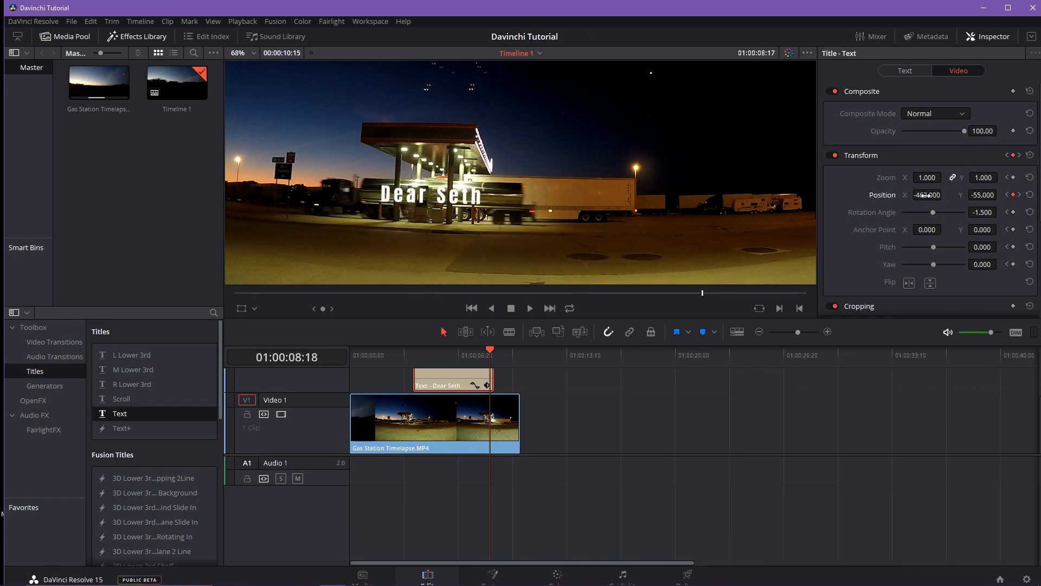
Step back and forth between 01:00:08:13 and 01:00:08:18, examining how closely the title follows the moving tanker
{"action": "key", "text": "Right"}
{"action": "key", "text": "Left"}
{"action": "key", "text": "Left"}
{"action": "key", "text": "Right"}
{"action": "key", "text": "Left"}
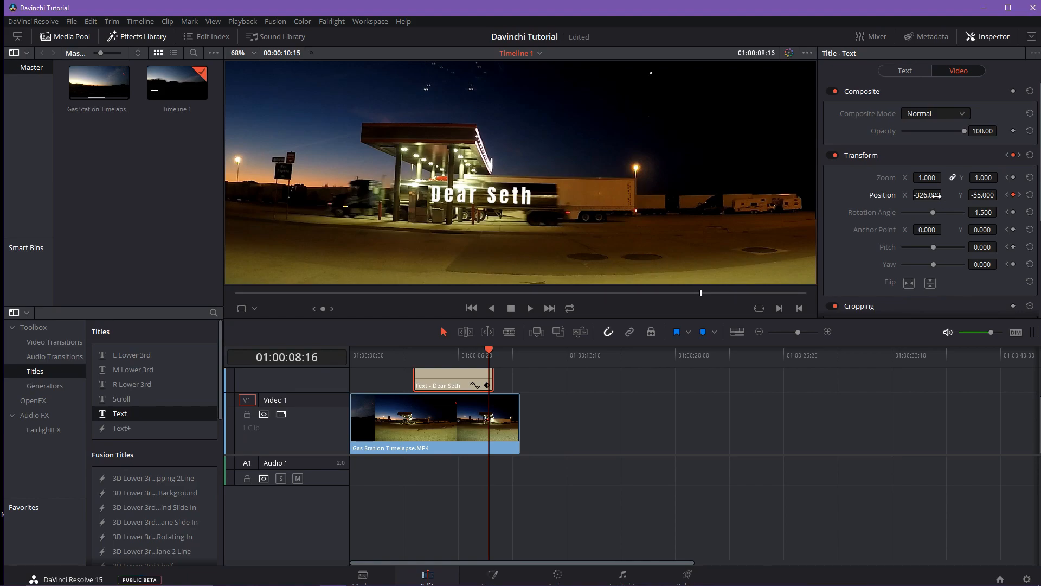
{"action": "key", "text": "Right"}
{"action": "key", "text": "Left"}
{"action": "key", "text": "Left"}
{"action": "key", "text": "Left"}
{"action": "key", "text": "Left"}
{"action": "key", "text": "Left"}
{"action": "key", "text": "Right"}
{"action": "key", "text": "Right"}
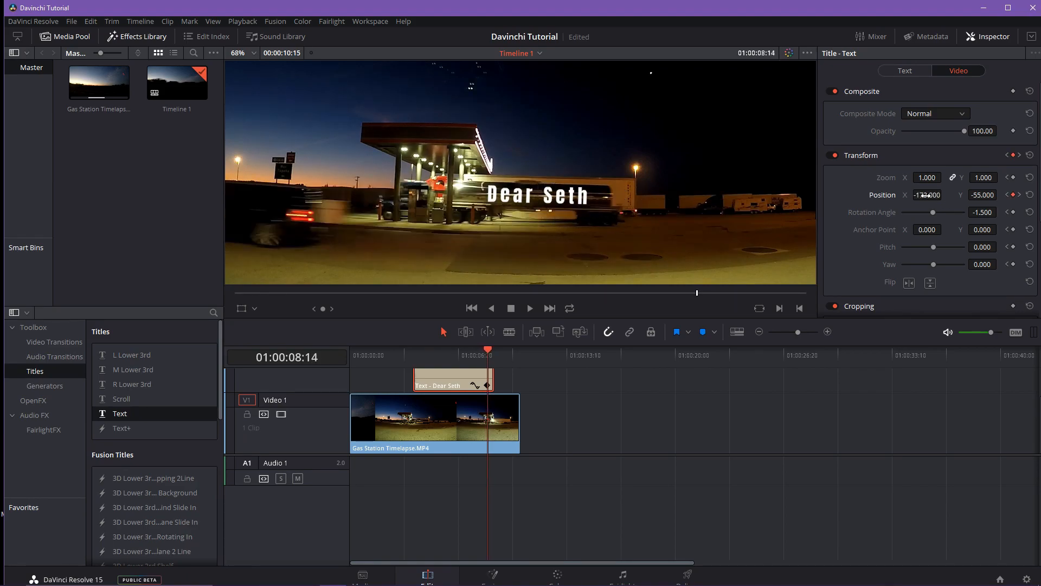
{"action": "key", "text": "Right"}
{"action": "key", "text": "Left"}
{"action": "key", "text": "Right"}
{"action": "key", "text": "Left"}
{"action": "key", "text": "Left"}
{"action": "key", "text": "Right"}
{"action": "key", "text": "Right"}
Keyframe the title's position at X -144.686 at 01:00:08:13, and extend the title clip to the end of the timelapse footage
{"action": "key", "text": "Left"}
{"action": "key", "text": "Left"}
{"action": "key", "text": "Left"}
{"action": "key", "text": "Right"}
{"action": "key", "text": "Right"}
{"action": "key", "text": "Right"}
{"action": "key", "text": "Left"}
{"action": "key", "text": "Left"}
{"action": "left_click_drag", "start_coordinate": [927, 195], "coordinate": [925, 195]}
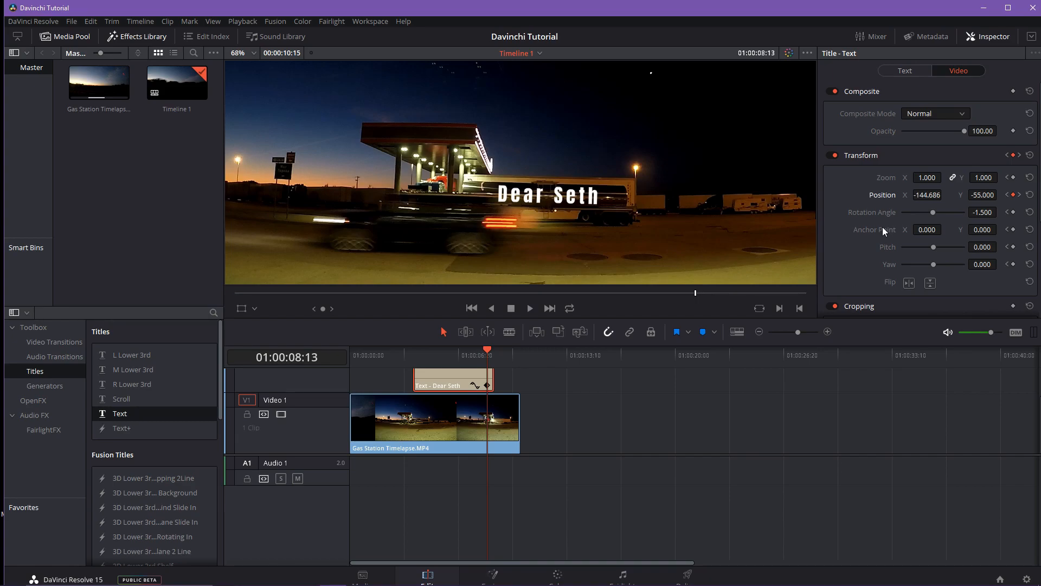
{"action": "key", "text": "Right"}
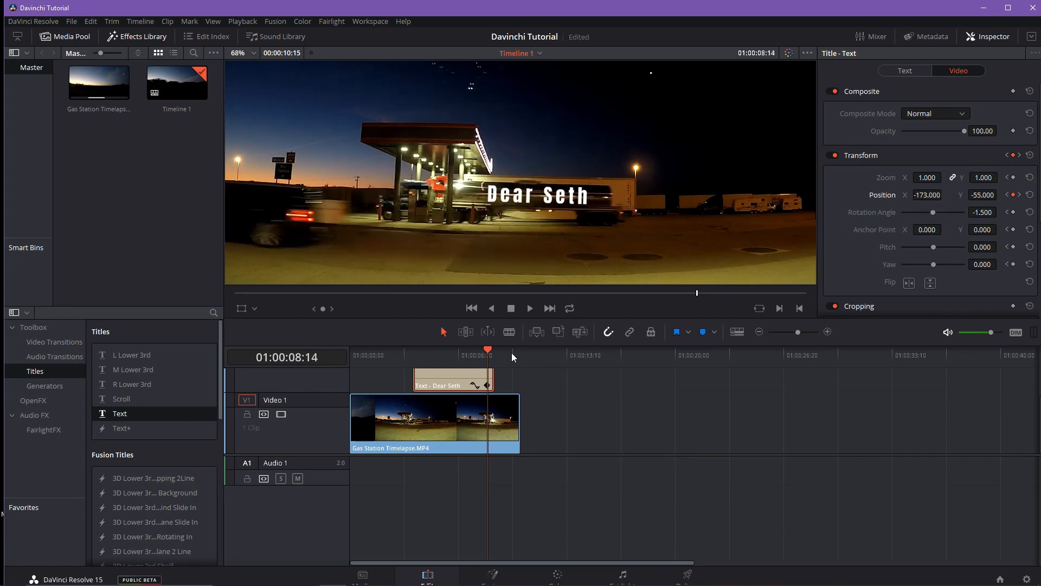
{"action": "left_click_drag", "start_coordinate": [491, 372], "coordinate": [471, 354]}
Step frame by frame through the footage up to 01:00:08:13, examining where the truck starts moving relative to the title
{"action": "key", "text": "Right"}
{"action": "key", "text": "Right"}
{"action": "key", "text": "Right"}
{"action": "key", "text": "Right"}
{"action": "key", "text": "Right"}
{"action": "key", "text": "Right"}
{"action": "key", "text": "Right"}
{"action": "key", "text": "Right"}
{"action": "key", "text": "Right"}
{"action": "key", "text": "Right"}
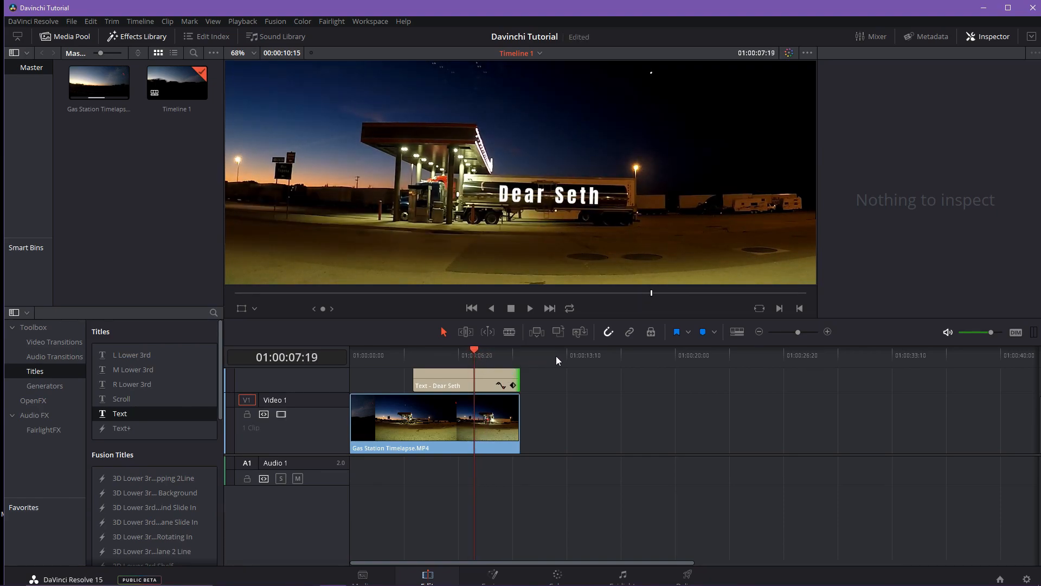
{"action": "key", "text": "Right"}
{"action": "key", "text": "Right"}
{"action": "key", "text": "Right"}
{"action": "key", "text": "Right"}
{"action": "key", "text": "Right"}
{"action": "key", "text": "Right"}
{"action": "key", "text": "Right"}
{"action": "key", "text": "Right"}
{"action": "key", "text": "Right"}
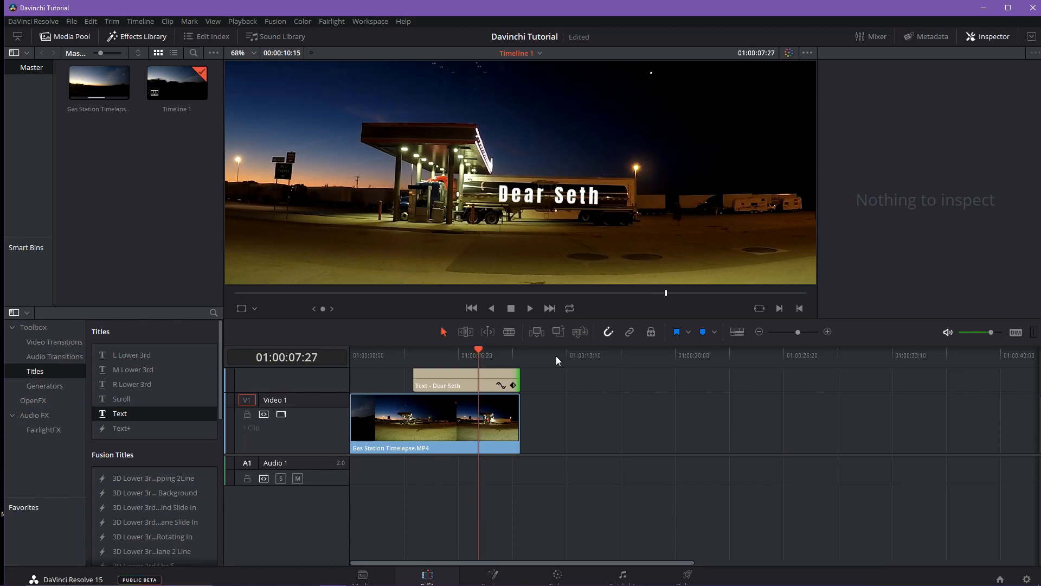
{"action": "key", "text": "Right"}
{"action": "key", "text": "Right"}
{"action": "key", "text": "Right"}
{"action": "key", "text": "Right"}
{"action": "key", "text": "Right"}
{"action": "key", "text": "Right"}
{"action": "key", "text": "Right"}
{"action": "key", "text": "Right"}
{"action": "key", "text": "Right"}
{"action": "key", "text": "Right"}
{"action": "key", "text": "Right"}
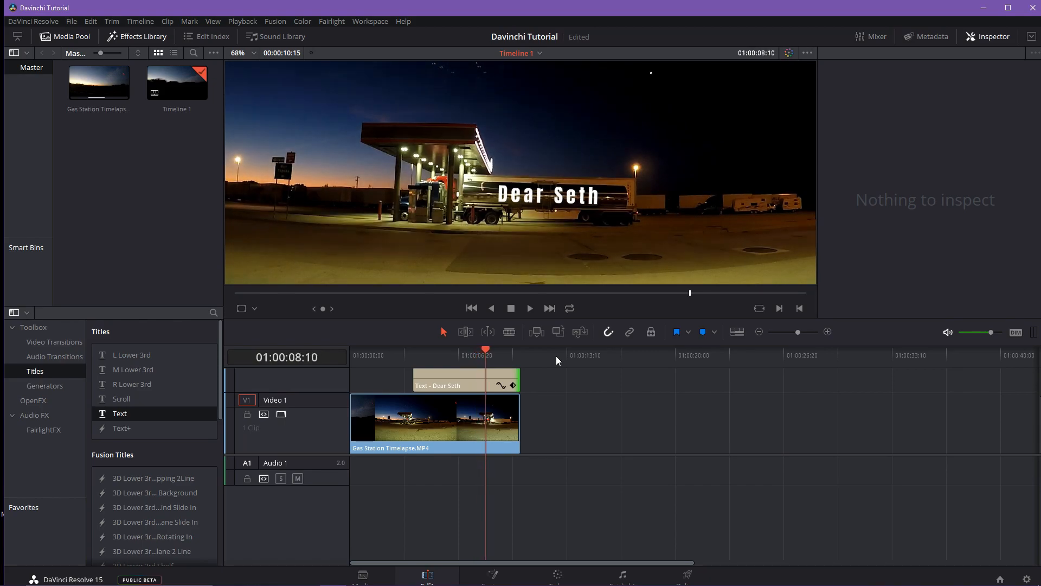
{"action": "key", "text": "Left"}
{"action": "key", "text": "Right"}
{"action": "key", "text": "Left"}
{"action": "key", "text": "Right"}
{"action": "key", "text": "Left"}
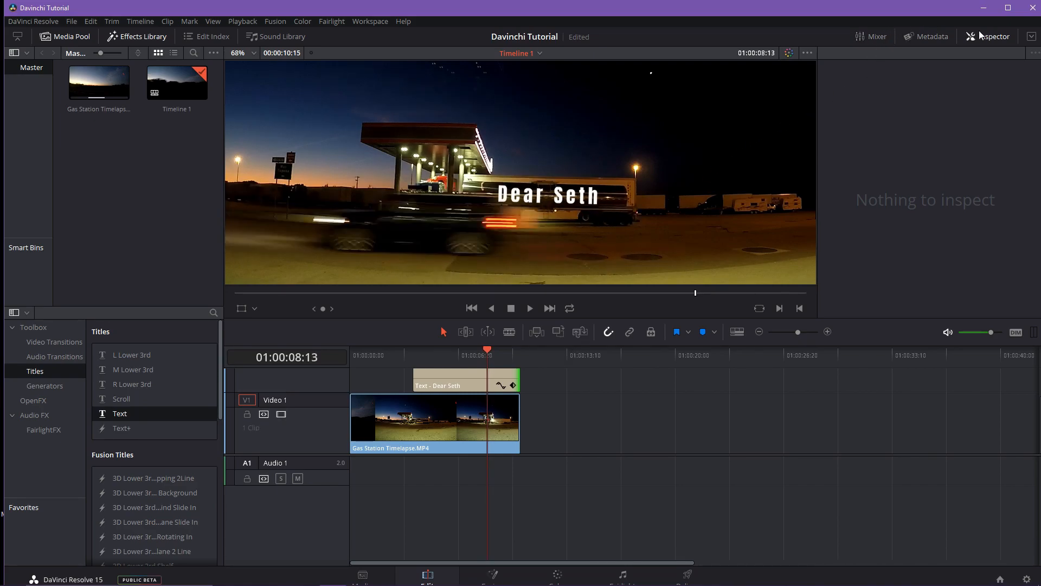
Set the title's position X keyframes to -267 at 01:00:08:15 and -340 at 01:00:08:16
{"action": "left_click", "coordinate": [474, 376]}
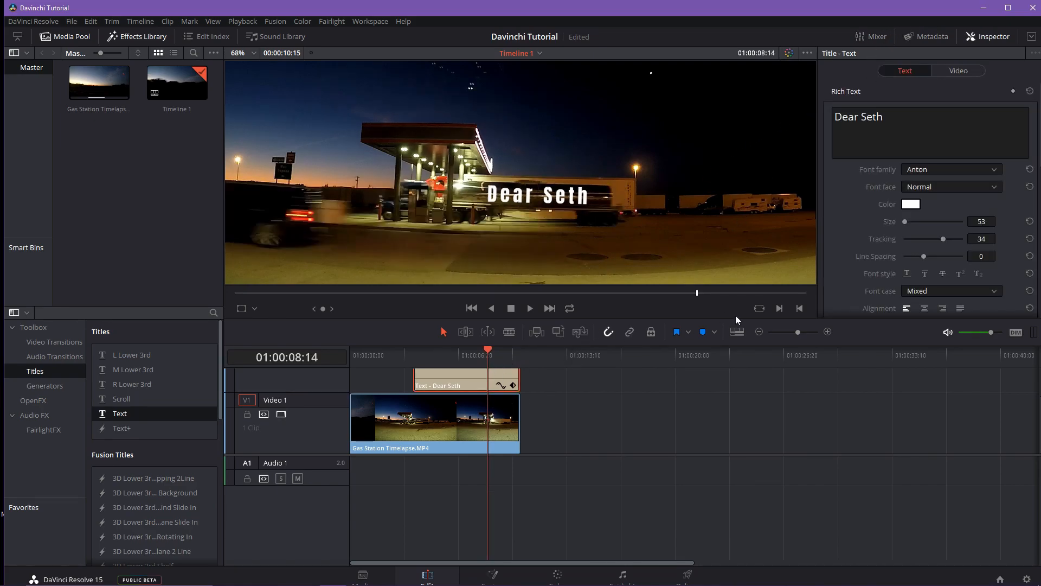
{"action": "left_click", "coordinate": [950, 71]}
{"action": "key", "text": "Right"}
{"action": "key", "text": "Left"}
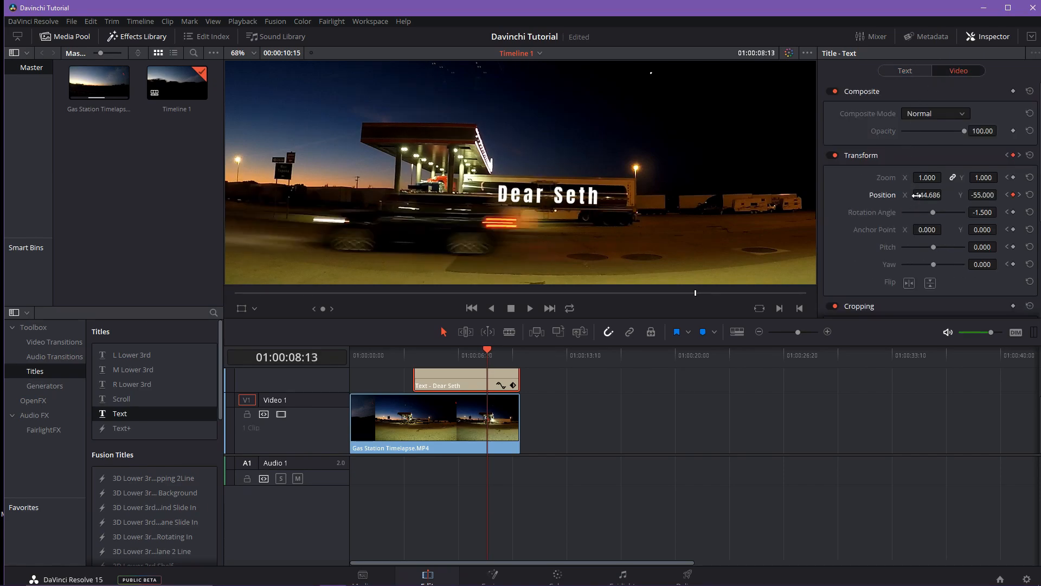
{"action": "key", "text": "Right"}
{"action": "mouse_move", "coordinate": [927, 195]}
{"action": "left_mouse_down"}
{"action": "mouse_move", "coordinate": [914, 196]}
{"action": "mouse_move", "coordinate": [945, 194]}
{"action": "left_mouse_up"}
{"action": "key", "text": "Right"}
{"action": "key", "text": "Right"}
{"action": "key", "text": "Right"}
{"action": "key", "text": "Left"}
{"action": "key", "text": "Right"}
{"action": "key", "text": "Right"}
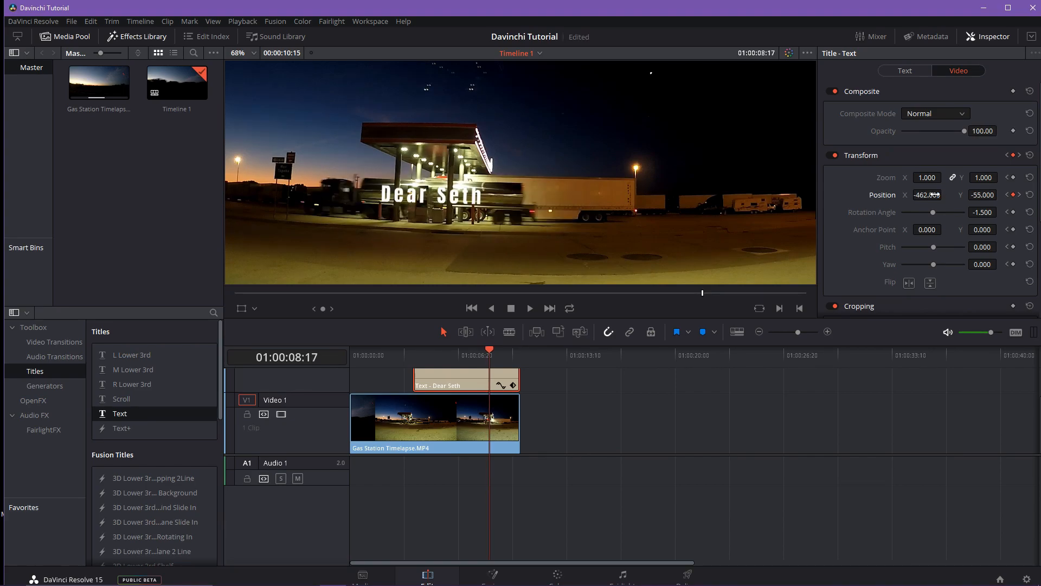
{"action": "key", "text": "Left"}
{"action": "key", "text": "Right"}
{"action": "key", "text": "Left"}
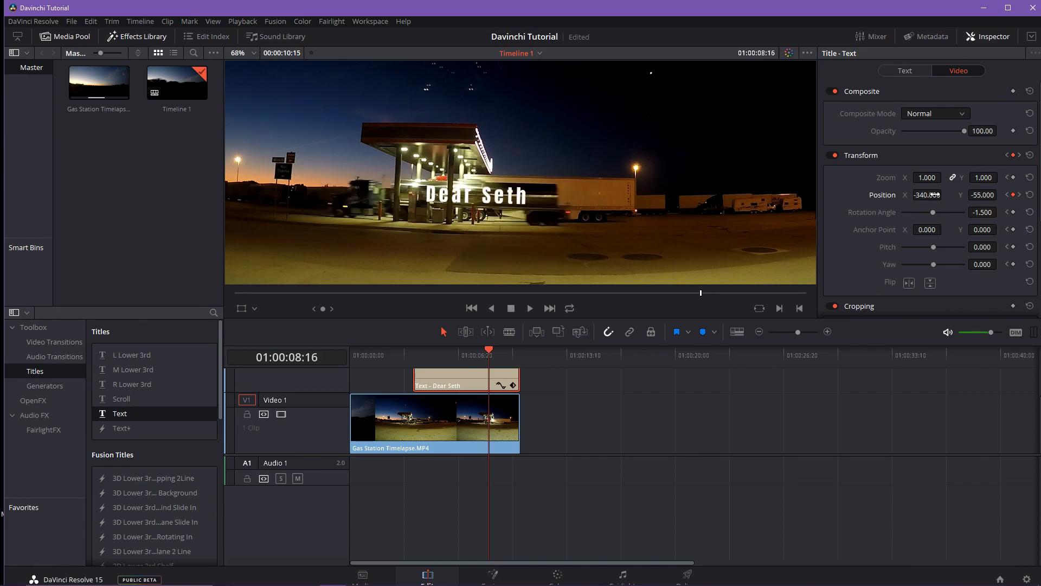
{"action": "key", "text": "Left"}
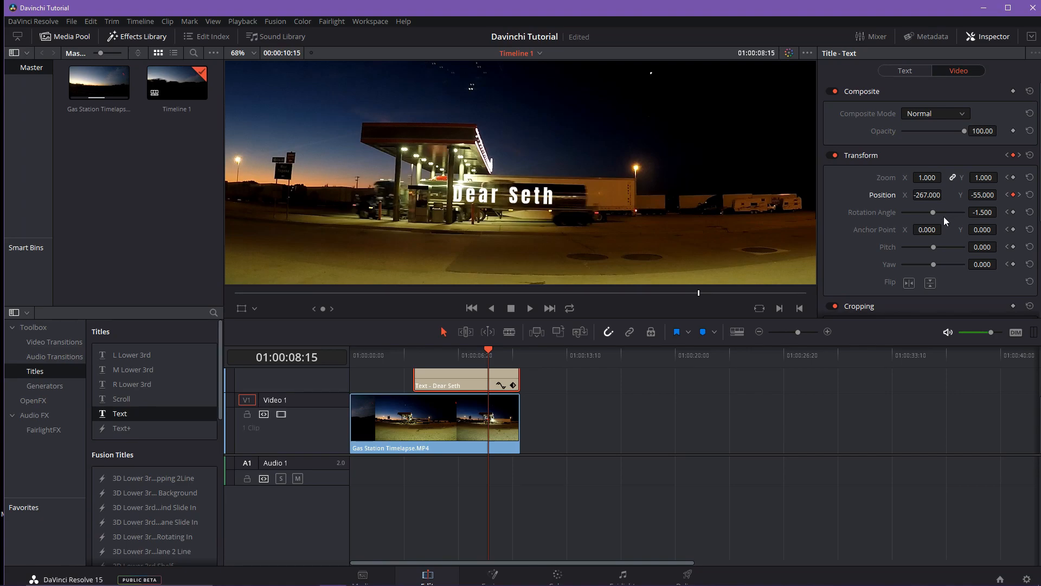
Set the title's position keyframe at 01:00:08:17 to X -439, Y -48, and try out a yaw rotation before resetting it
{"action": "key", "text": "Right"}
{"action": "key", "text": "Left"}
{"action": "key", "text": "Right"}
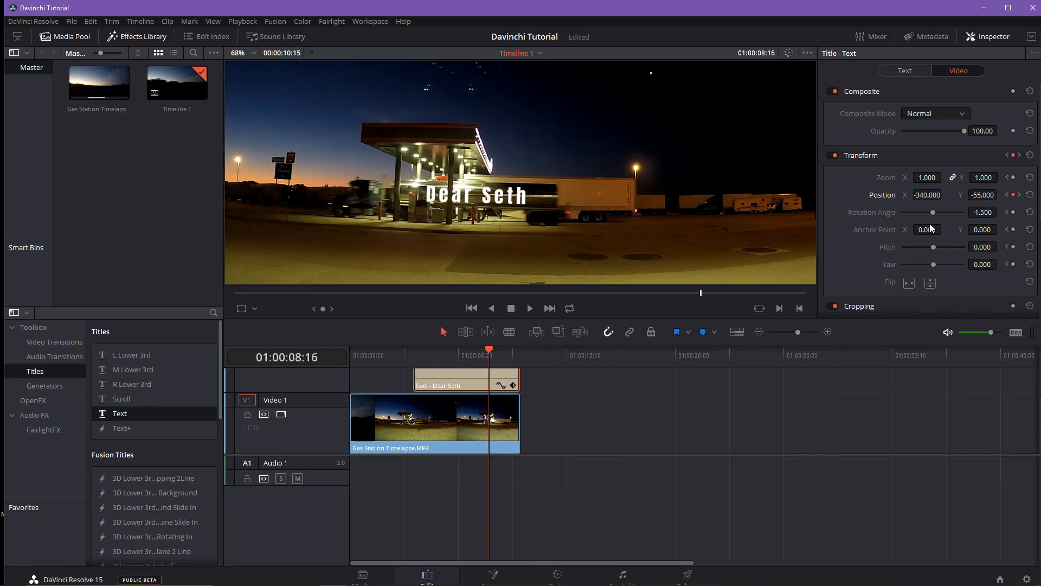
{"action": "key", "text": "Right"}
{"action": "left_click_drag", "start_coordinate": [978, 197], "coordinate": [945, 194]}
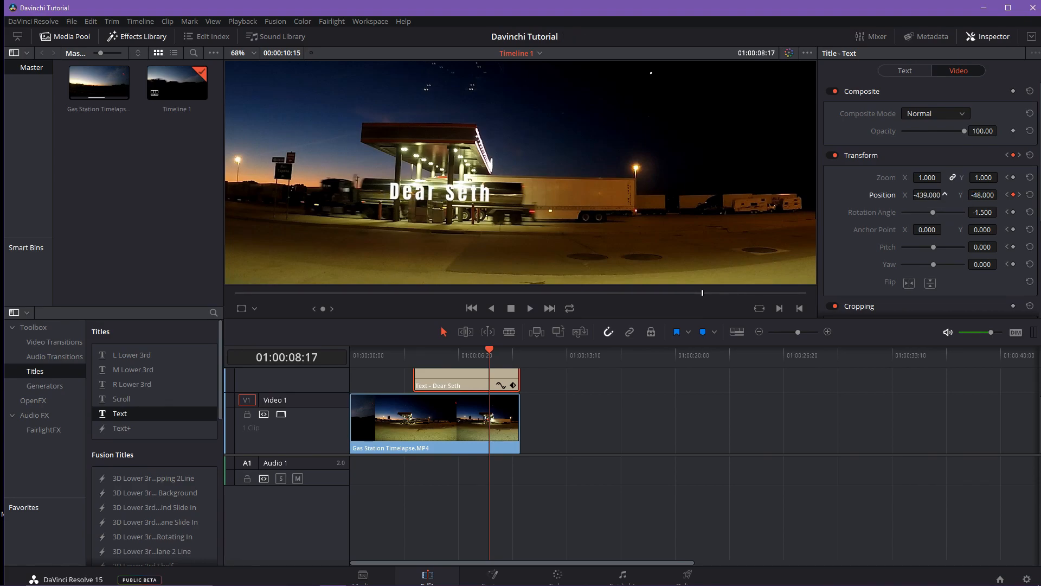
{"action": "mouse_move", "coordinate": [984, 262]}
{"action": "left_mouse_down"}
{"action": "mouse_move", "coordinate": [974, 262]}
{"action": "mouse_move", "coordinate": [983, 261]}
{"action": "left_mouse_up"}
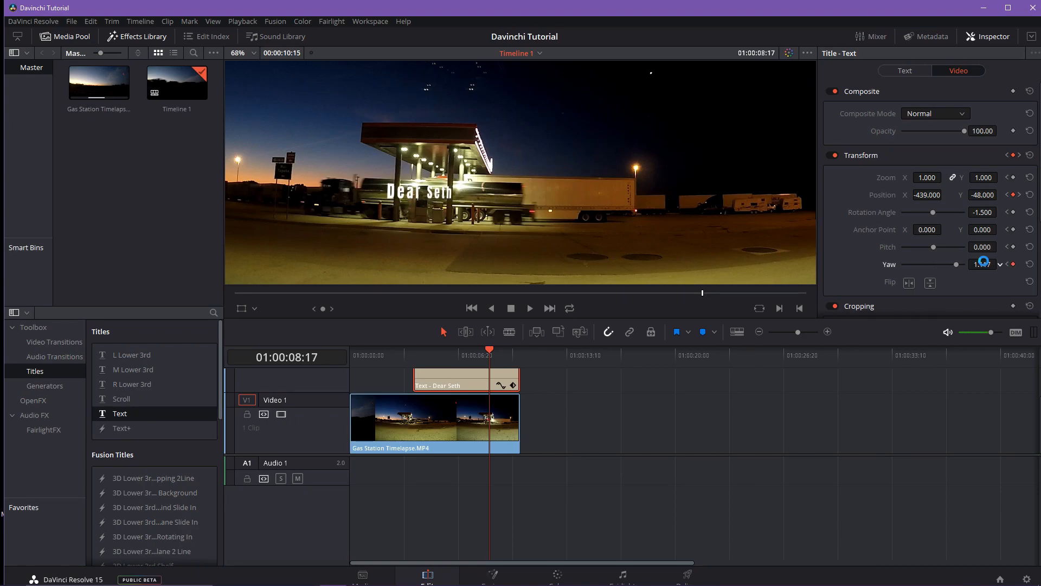
{"action": "left_click", "coordinate": [1030, 264]}
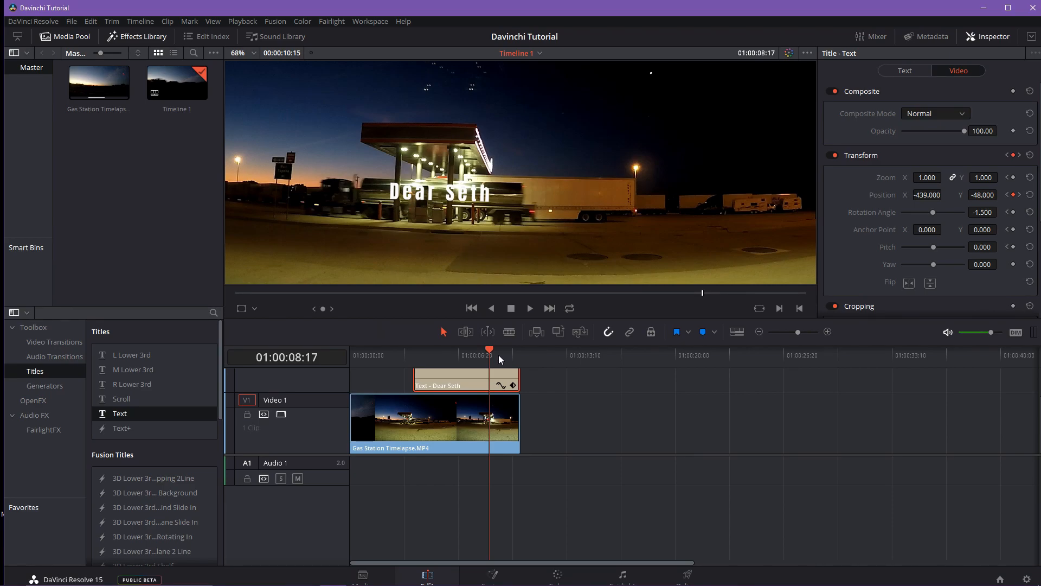
Shift the title further along with the tanker at 01:00:08:18, and keyframe its position to X -614, Y -46 at 01:00:08:19
{"action": "key", "text": "Left"}
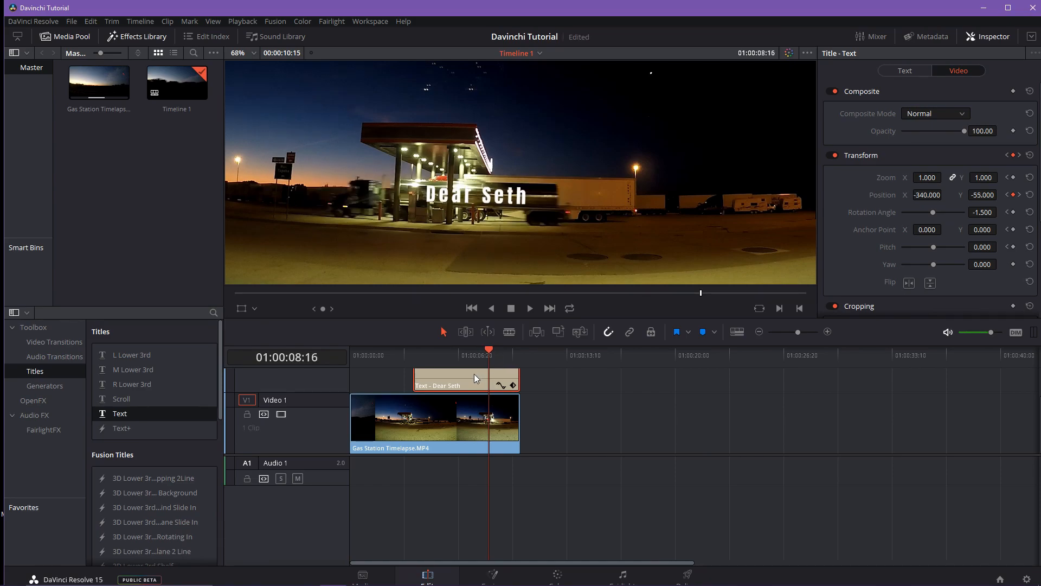
{"action": "key", "text": "Right"}
{"action": "key", "text": "Right"}
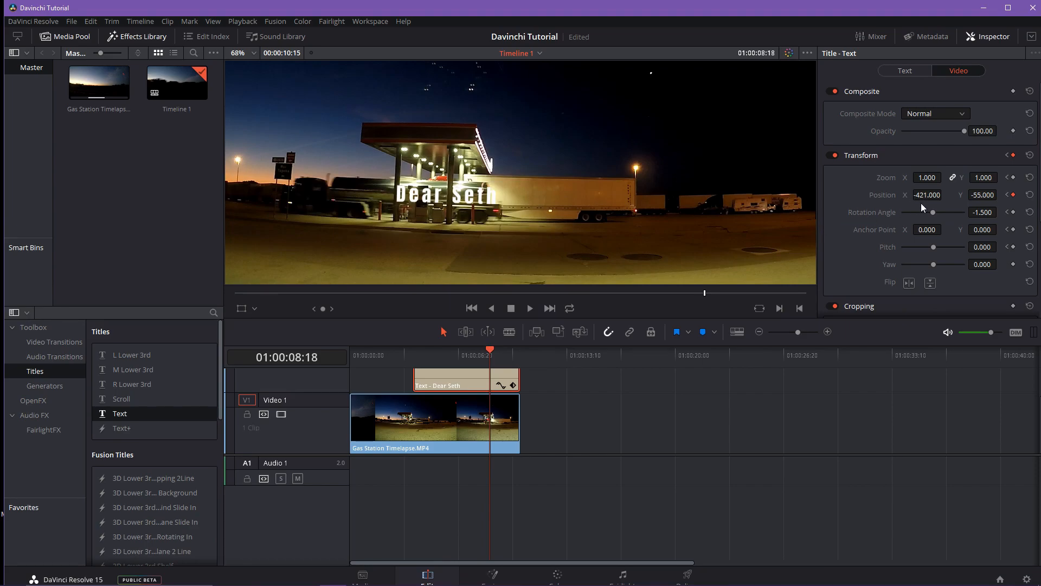
{"action": "key", "text": "Left"}
{"action": "key", "text": "Right"}
{"action": "key", "text": "Left"}
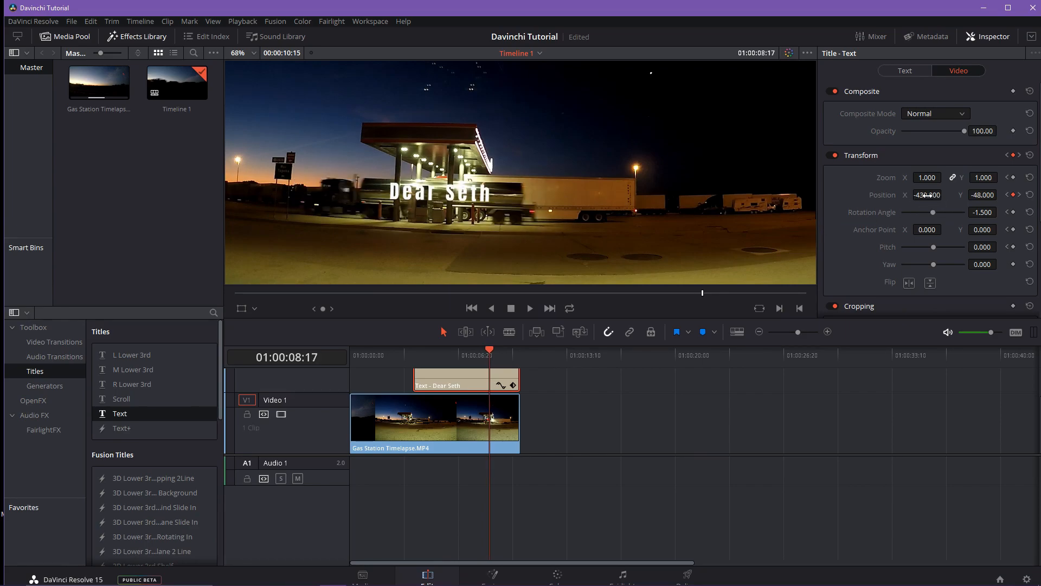
{"action": "key", "text": "Right"}
{"action": "mouse_move", "coordinate": [931, 194]}
{"action": "left_mouse_down"}
{"action": "mouse_move", "coordinate": [903, 194]}
{"action": "mouse_move", "coordinate": [929, 195]}
{"action": "mouse_move", "coordinate": [914, 195]}
{"action": "left_mouse_up"}
{"action": "key", "text": "Right"}
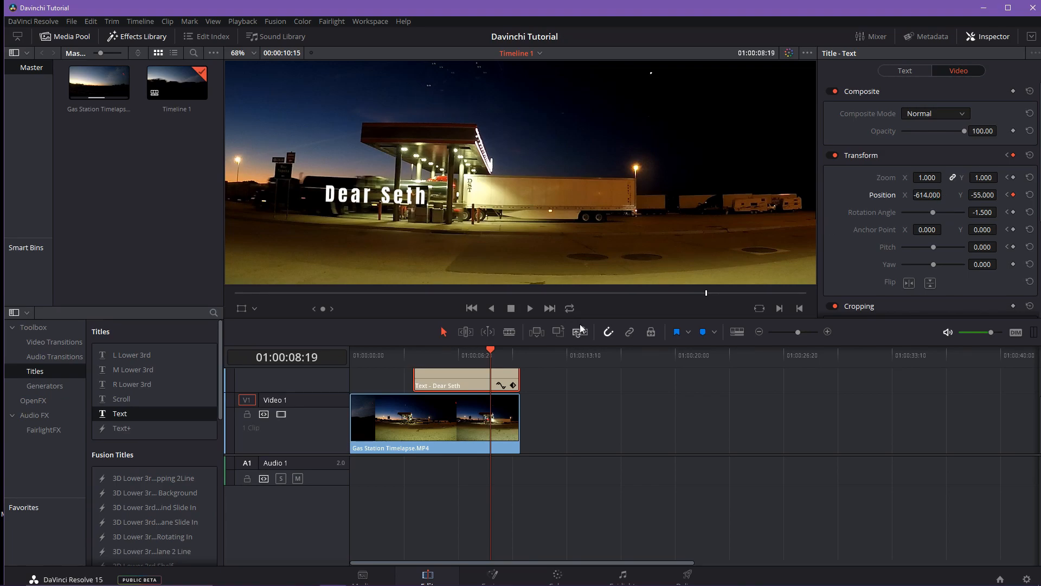
{"action": "left_click_drag", "start_coordinate": [982, 195], "coordinate": [1000, 194]}
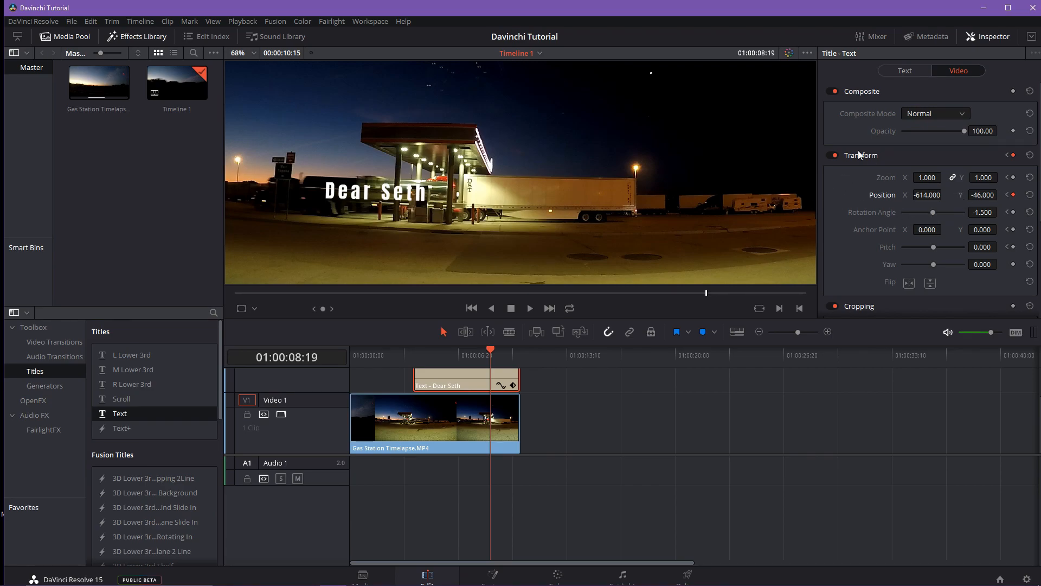
Keyframe the title's position X to -731 at 01:00:08:20, -943 at 01:00:08:22, -1036 at 01:00:08:23, and finally -1217 to leave the frame
{"action": "left_click_drag", "start_coordinate": [929, 195], "coordinate": [797, 195]}
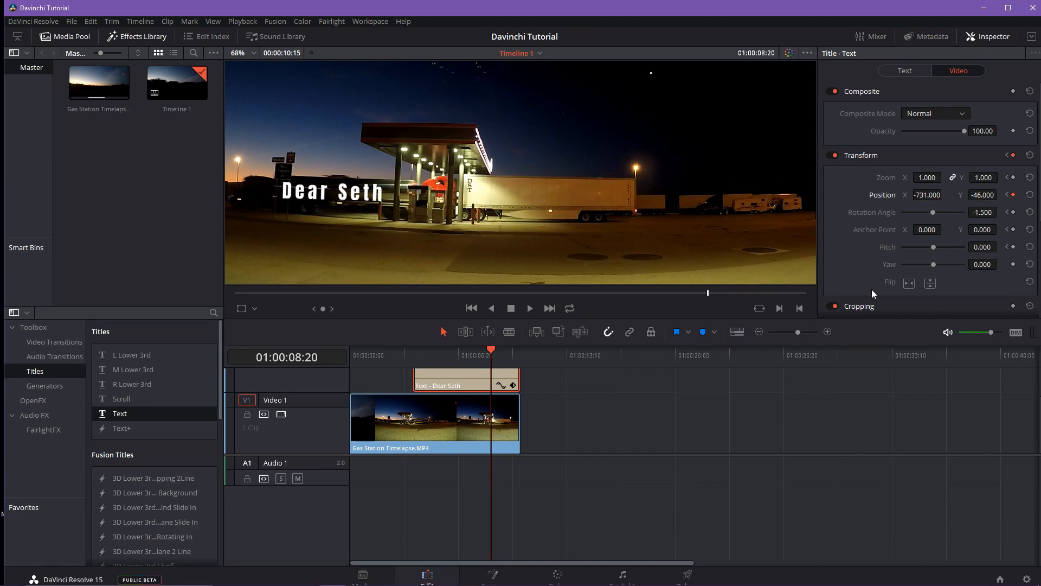
{"action": "key", "text": "Right"}
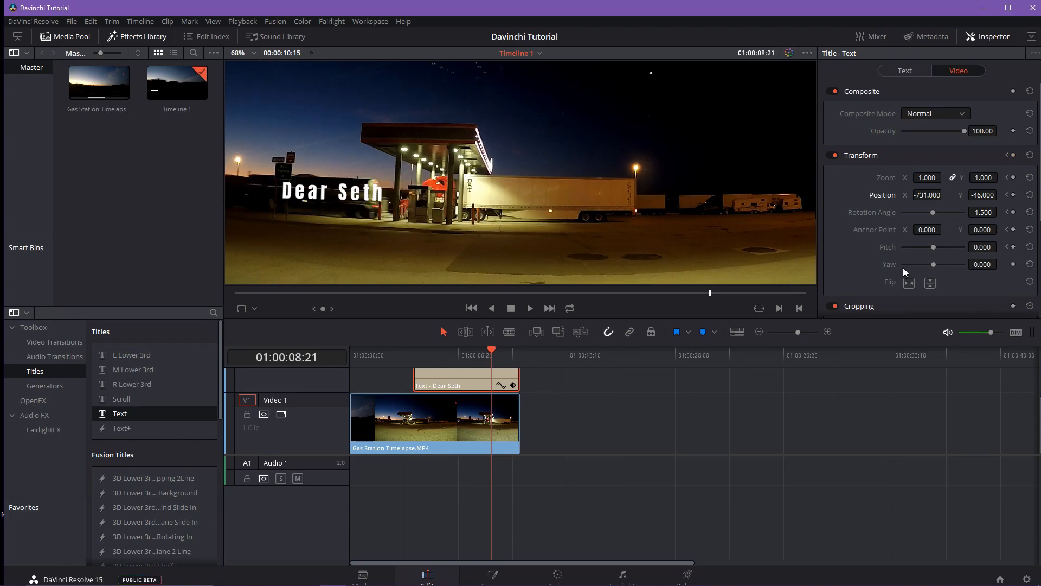
{"action": "mouse_move", "coordinate": [928, 195]}
{"action": "left_mouse_down"}
{"action": "mouse_move", "coordinate": [895, 195]}
{"action": "mouse_move", "coordinate": [946, 194]}
{"action": "mouse_move", "coordinate": [889, 194]}
{"action": "mouse_move", "coordinate": [913, 194]}
{"action": "left_mouse_up"}
{"action": "key", "text": "Right"}
{"action": "key", "text": "Right"}
{"action": "key", "text": "Right"}
{"action": "key", "text": "Right"}
{"action": "key", "text": "Right"}
{"action": "key", "text": "Right"}
{"action": "key", "text": "Right"}
{"action": "key", "text": "Right"}
{"action": "key", "text": "Right"}
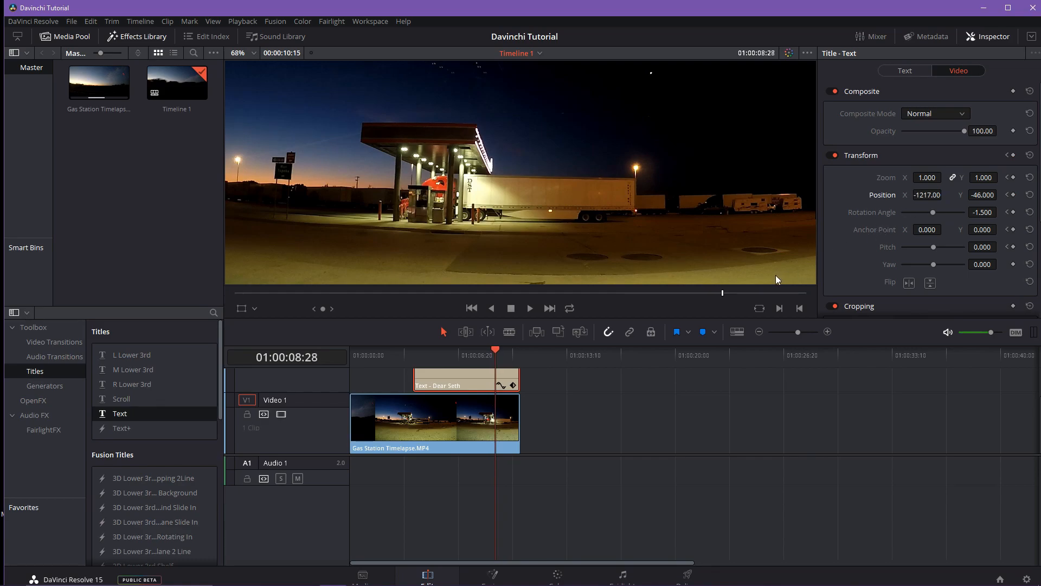
Step through the remaining frames and play back the title animation from its start, examining how well it tracks the tanker
{"action": "key", "text": "Right"}
{"action": "key", "text": "Right"}
{"action": "key", "text": "Right"}
{"action": "key", "text": "Right"}
{"action": "key", "text": "Right"}
{"action": "key", "text": "Right"}
{"action": "key", "text": "Right"}
{"action": "key", "text": "Right"}
{"action": "key", "text": "Right"}
{"action": "key", "text": "Right"}
{"action": "scroll", "coordinate": [549, 421], "scroll_direction": "up", "scroll_amount": 2}
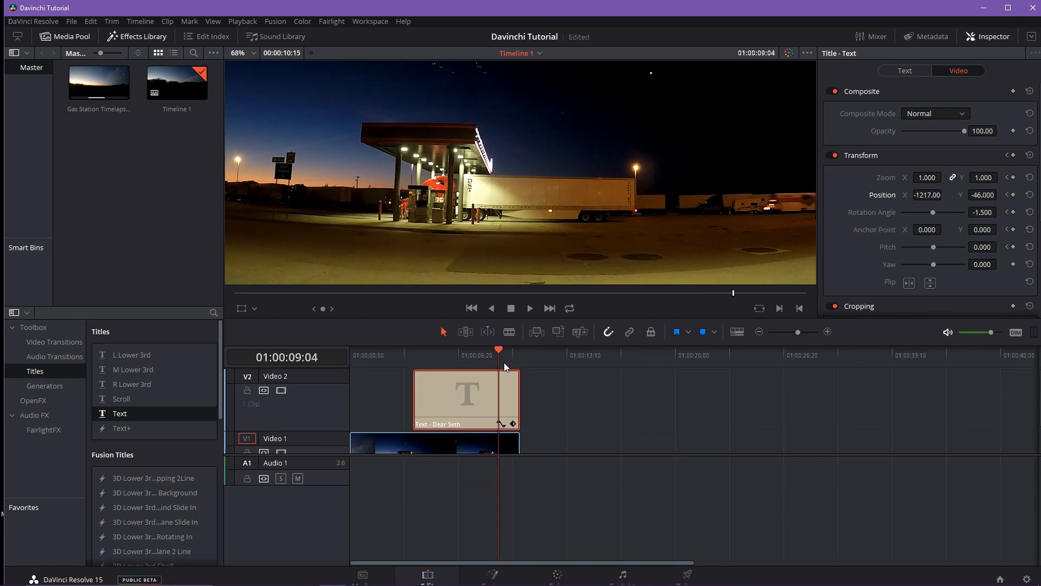
{"action": "key", "text": "j"}
{"action": "left_click", "coordinate": [412, 356]}
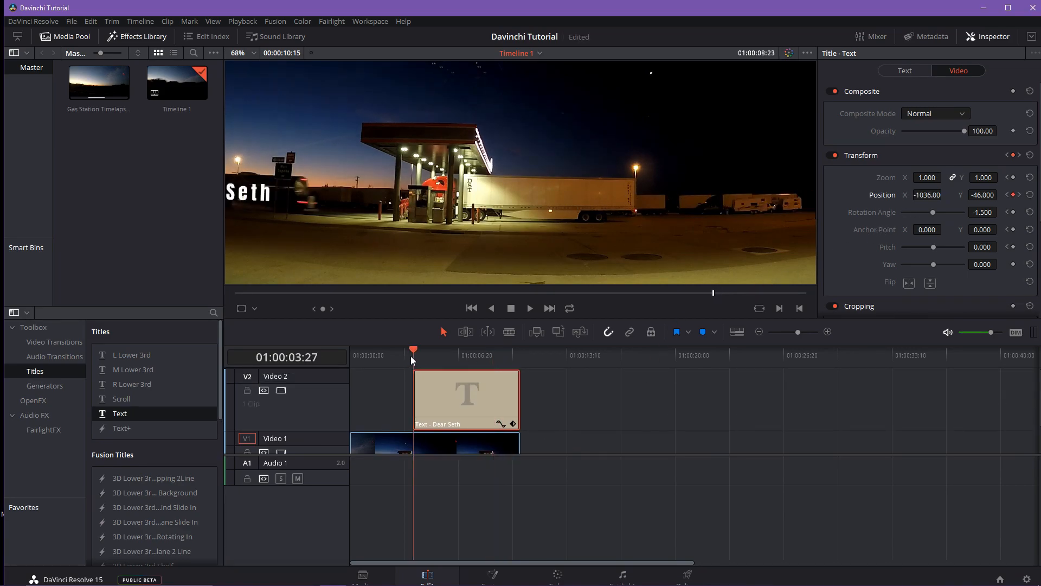
{"action": "left_click", "coordinate": [382, 356]}
{"action": "key", "text": "l"}
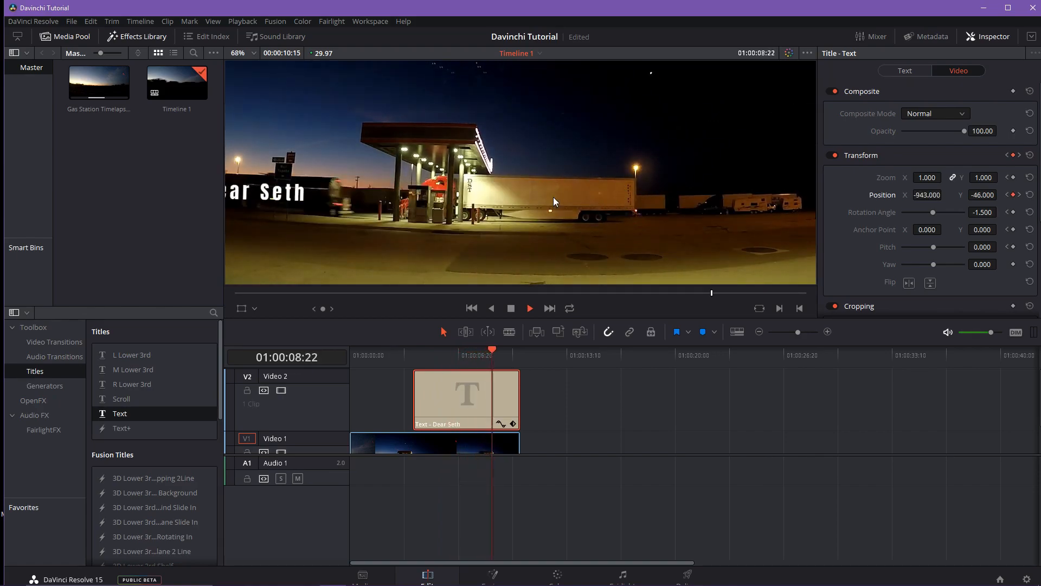
{"action": "left_click", "coordinate": [409, 354]}
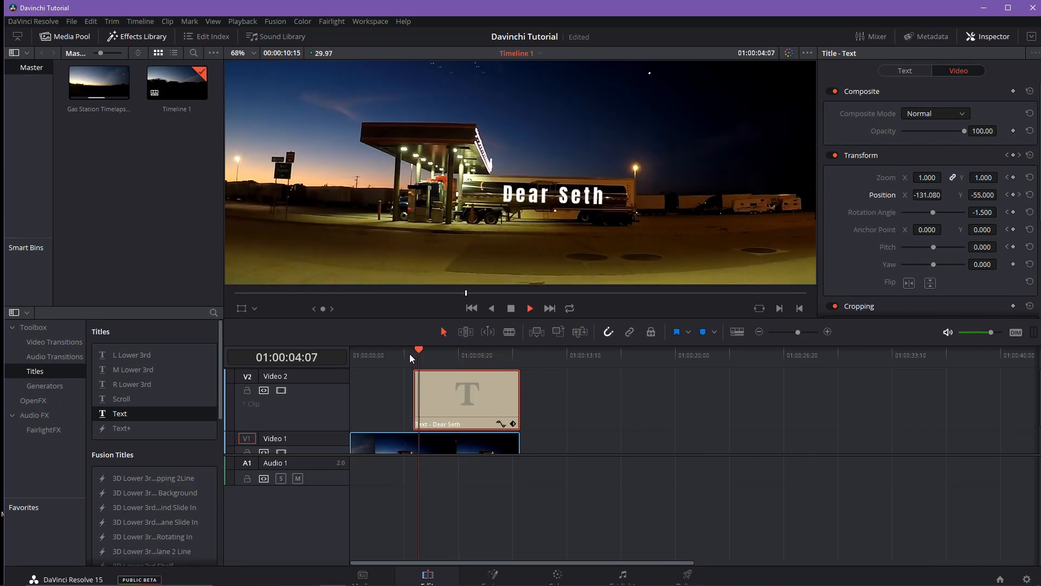
{"action": "key", "text": "space"}
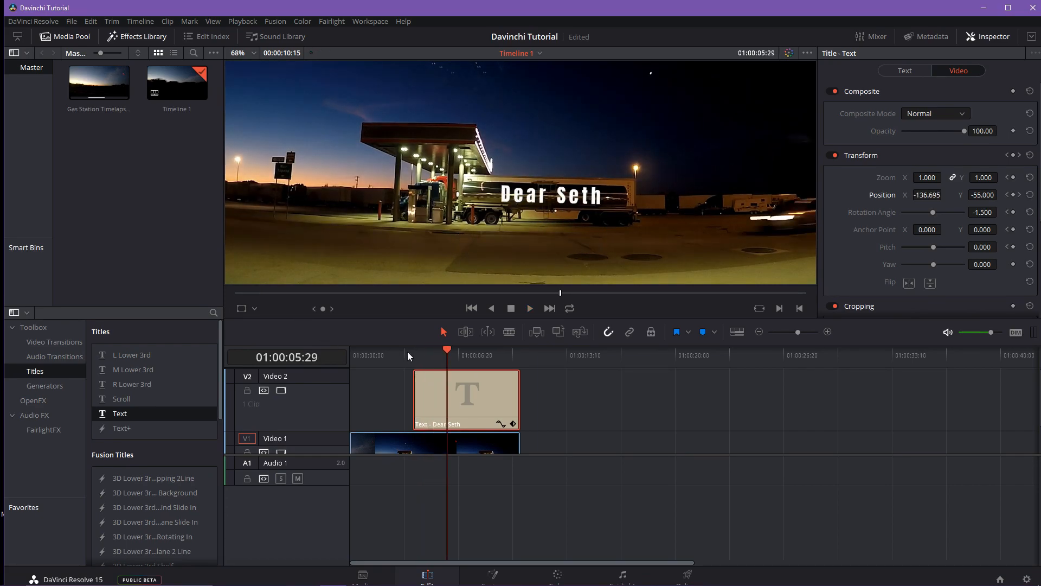
{"action": "left_click", "coordinate": [423, 348]}
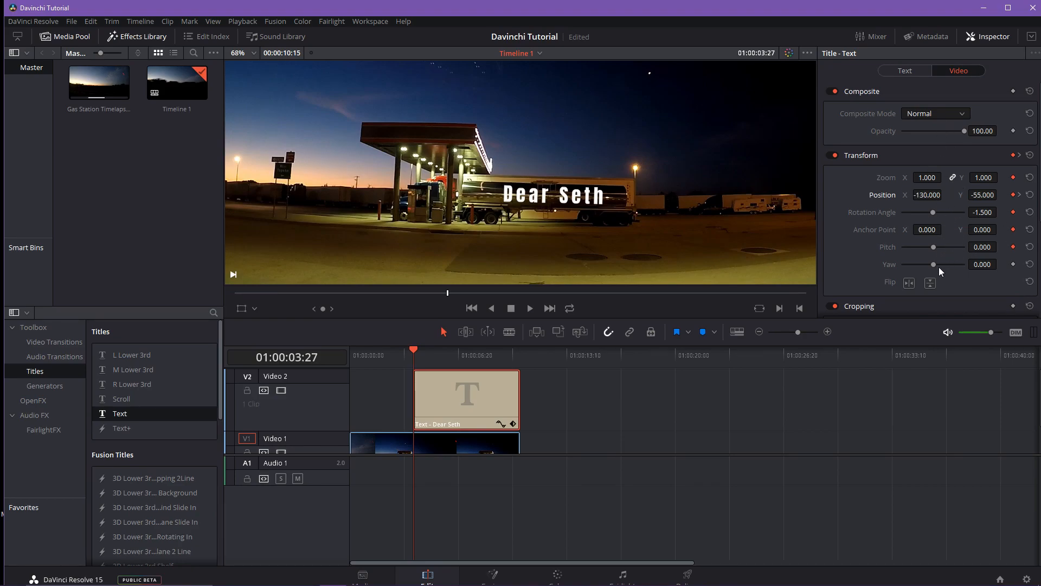
{"action": "key", "text": "space"}
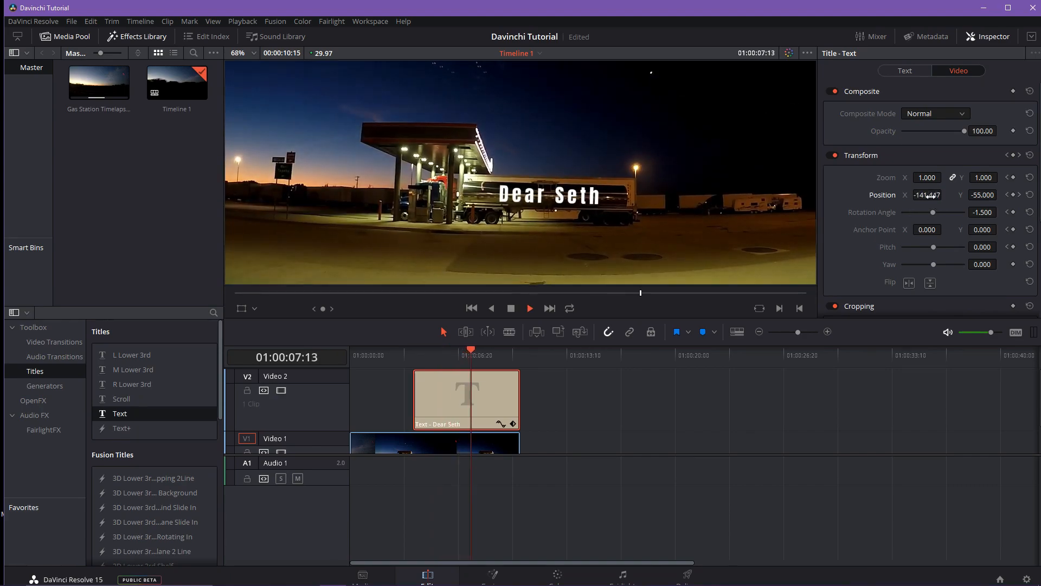
Return to the title clip's first frame, check the title's starting X position there, and replay the animation to look for drift
{"action": "key", "text": "space"}
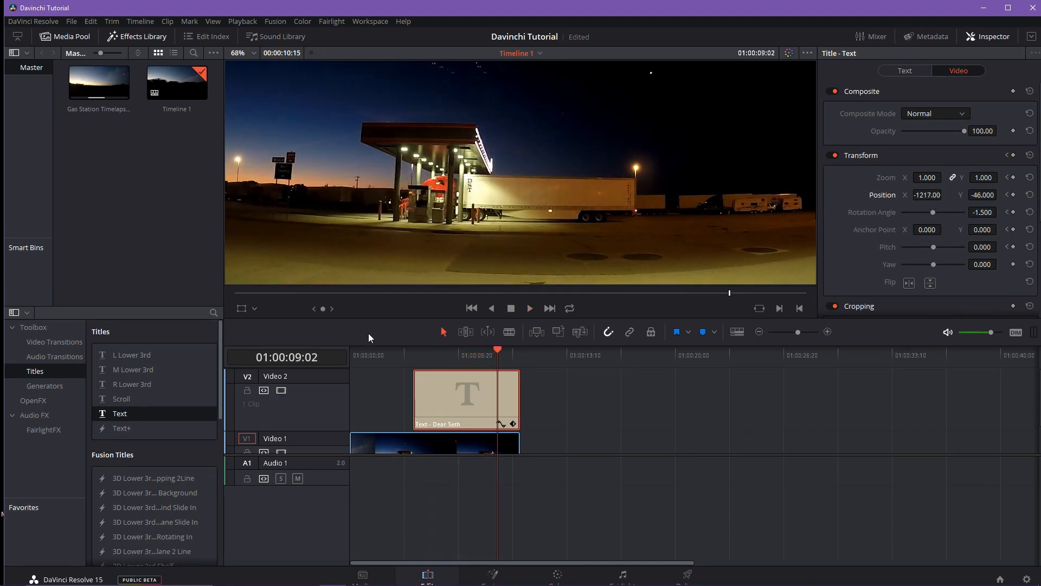
{"action": "key", "text": "Up"}
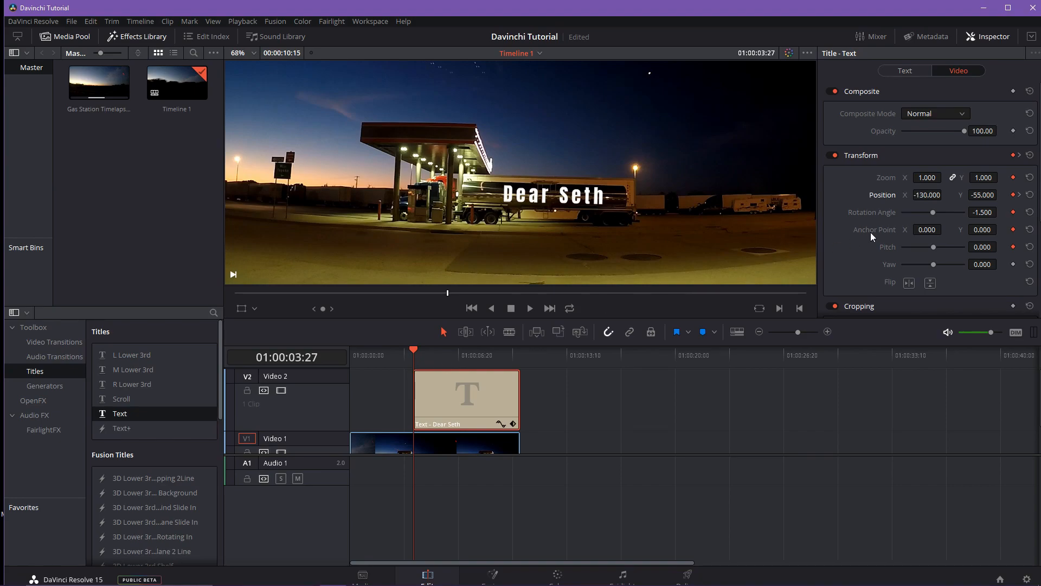
{"action": "key", "text": "Right"}
{"action": "left_click_drag", "start_coordinate": [929, 197], "coordinate": [932, 198]}
{"action": "key", "text": "space"}
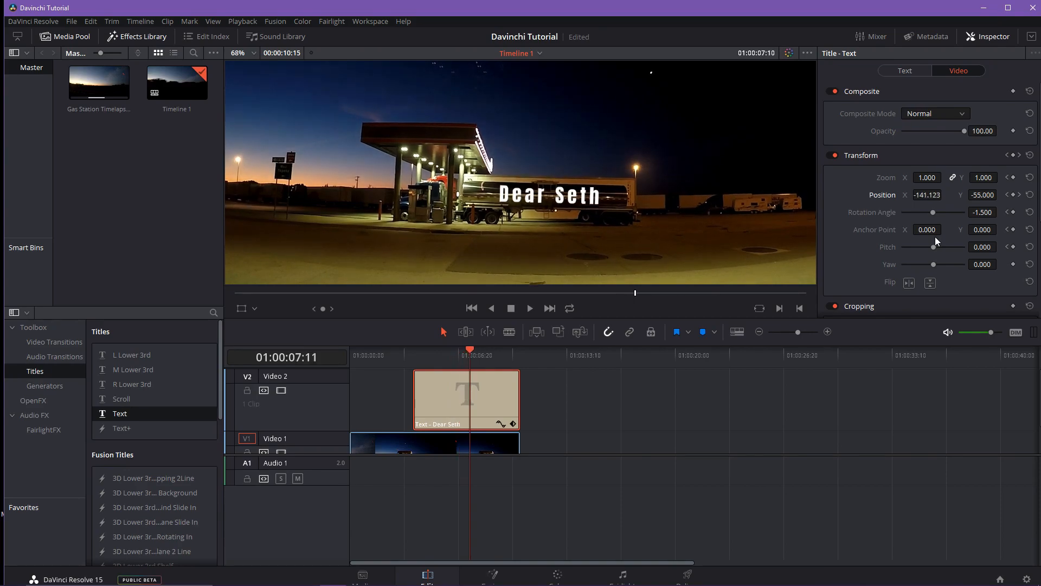
Set the title's position X to -130 at the 01:00:08:13 keyframe, just before the tanker pulls away, matching the title's starting position
{"action": "key", "text": "space"}
{"action": "key", "text": "Left"}
{"action": "key", "text": "Left"}
{"action": "key", "text": "Left"}
{"action": "key", "text": "Left"}
{"action": "key", "text": "Left"}
{"action": "key", "text": "Left"}
{"action": "key", "text": "Left"}
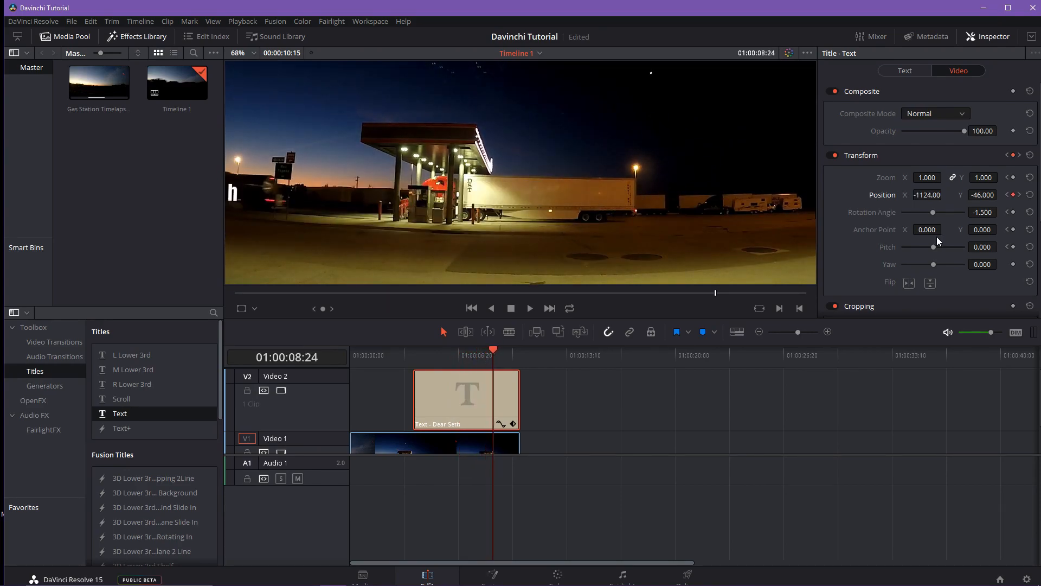
{"action": "key", "text": "Left"}
{"action": "key", "text": "Left"}
{"action": "key", "text": "Left"}
{"action": "key", "text": "Left"}
{"action": "key", "text": "Left"}
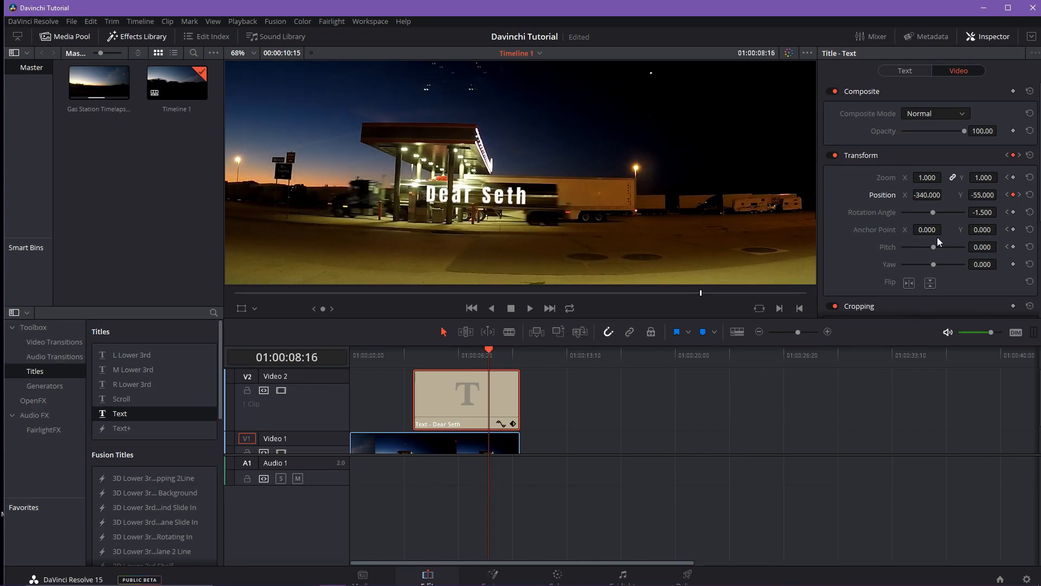
{"action": "key", "text": "Left"}
{"action": "key", "text": "Right"}
{"action": "key", "text": "Right"}
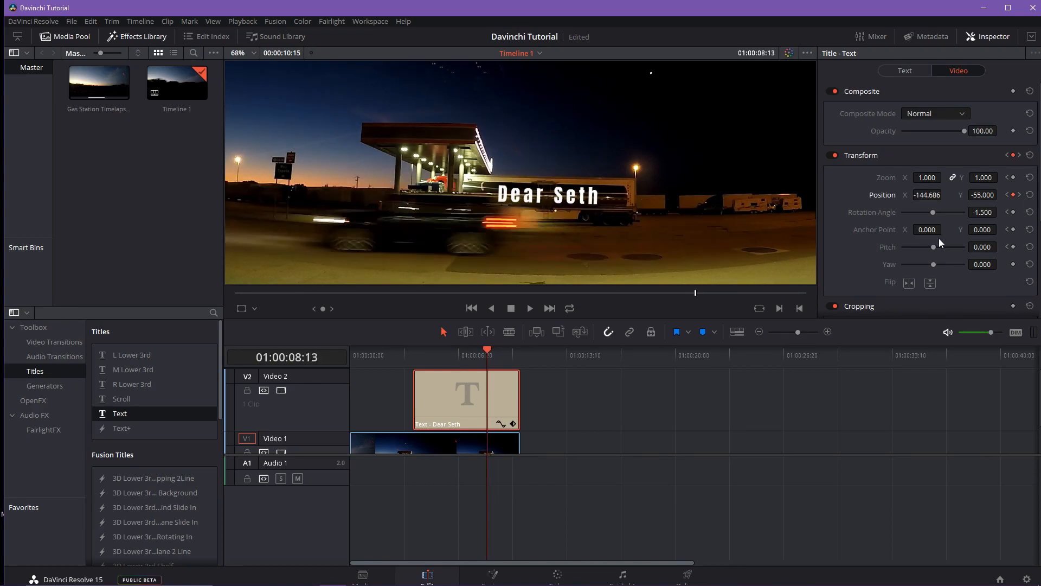
{"action": "key", "text": "Left"}
{"action": "left_click", "coordinate": [930, 195]}
{"action": "type", "text": "-130"}
{"action": "key", "text": "Return"}
Play back the title animation twice from just before the title clip, examining whether the text stays on the parked tanker and follows it out
{"action": "left_click", "coordinate": [402, 349]}
{"action": "key", "text": "space"}
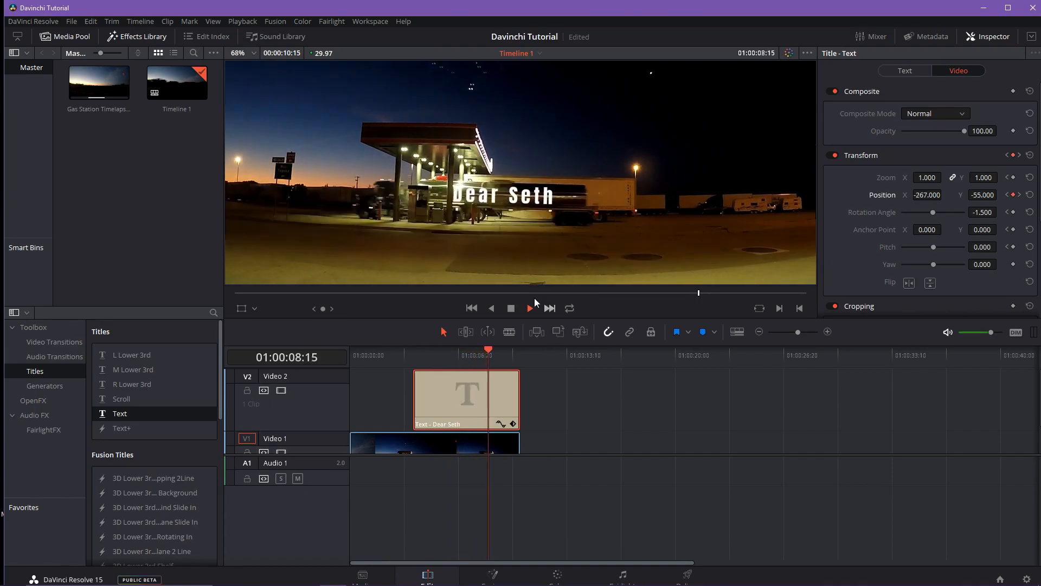
{"action": "key", "text": "space"}
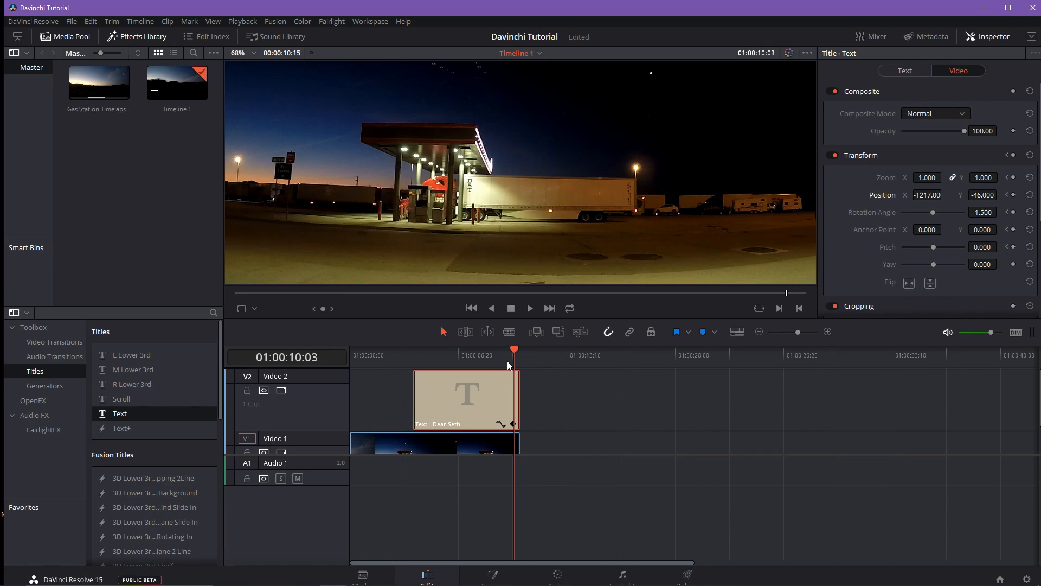
{"action": "left_click", "coordinate": [407, 350]}
{"action": "key", "text": "space"}
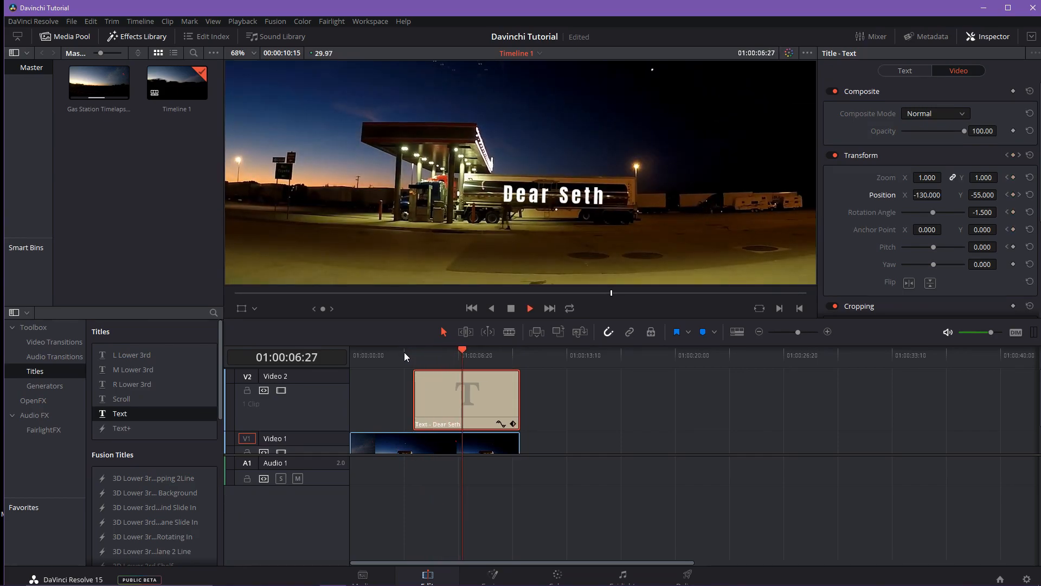
{"action": "key", "text": "space"}
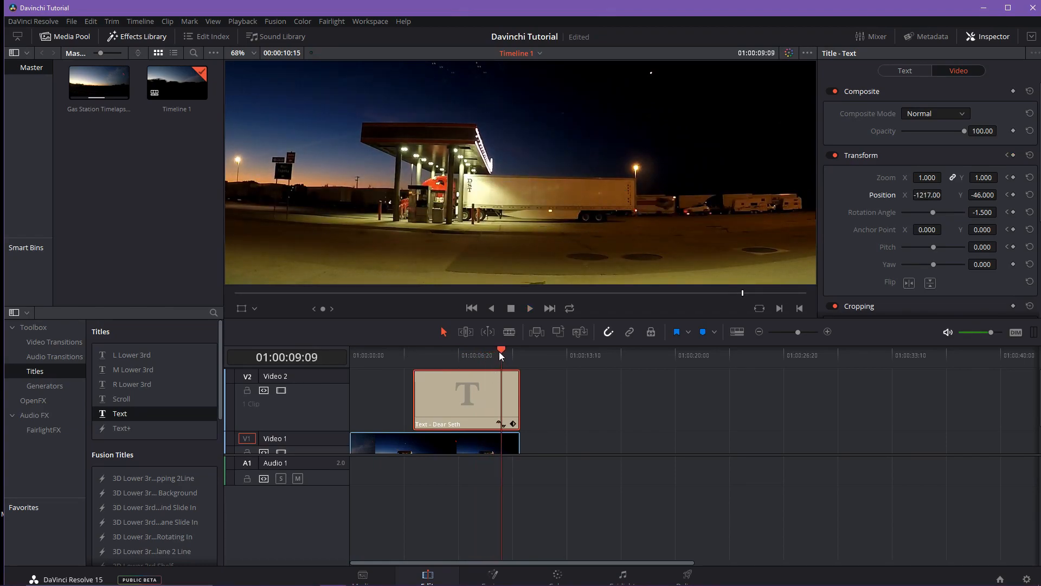